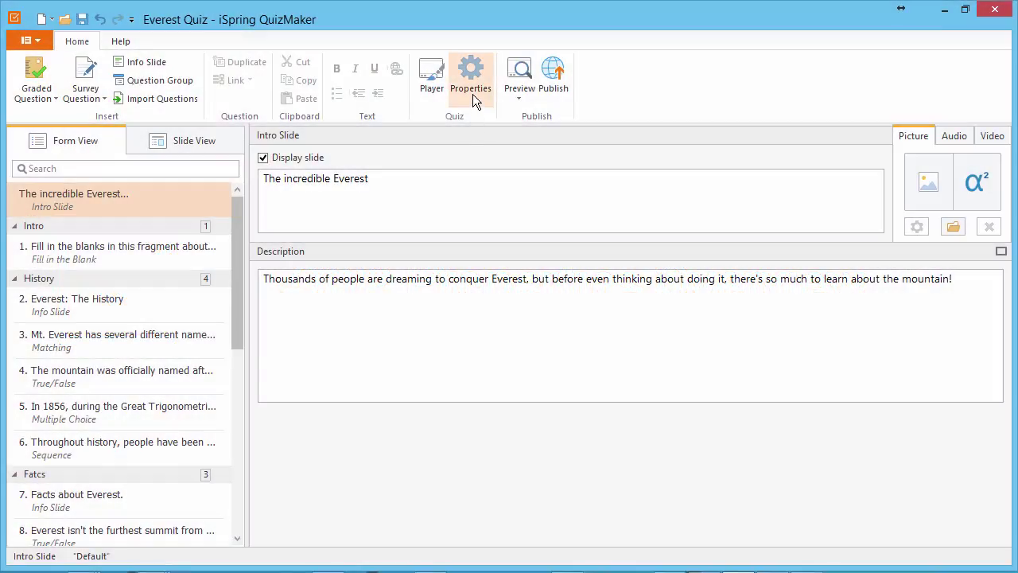
- In Quiz Properties, keep the Everest Quiz title, Default 4:3 size, percent passing score and Percentages and Points results
left_click(472, 94)
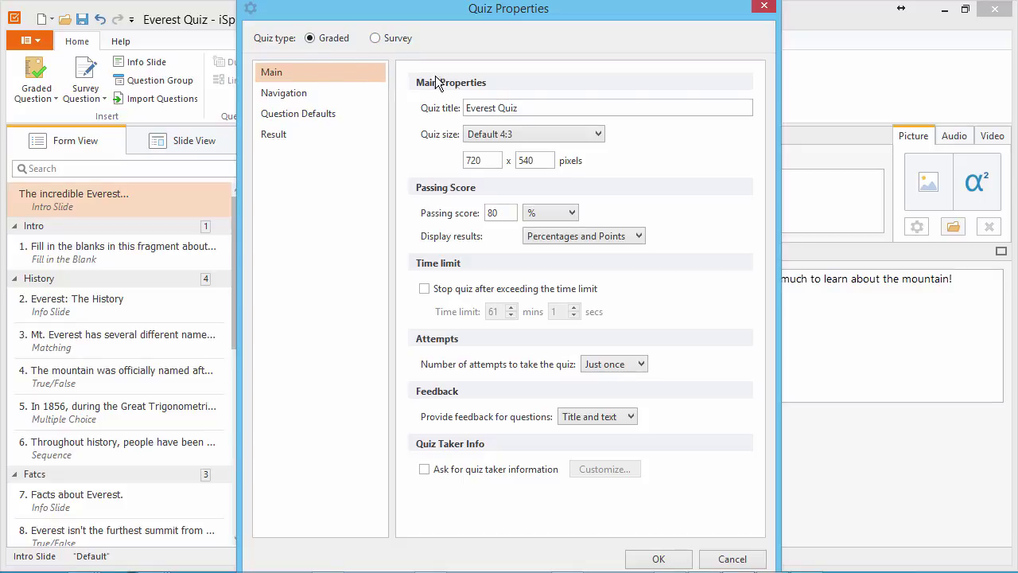
left_click(528, 109)
left_click(530, 132)
left_click(523, 138)
left_click(491, 160)
left_click(565, 214)
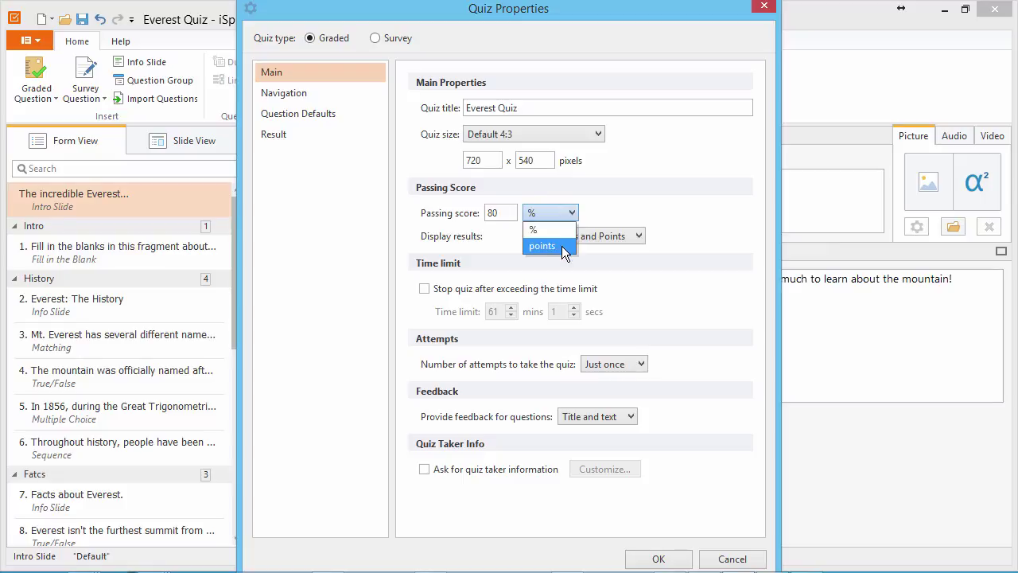
left_click(638, 237)
left_click(638, 237)
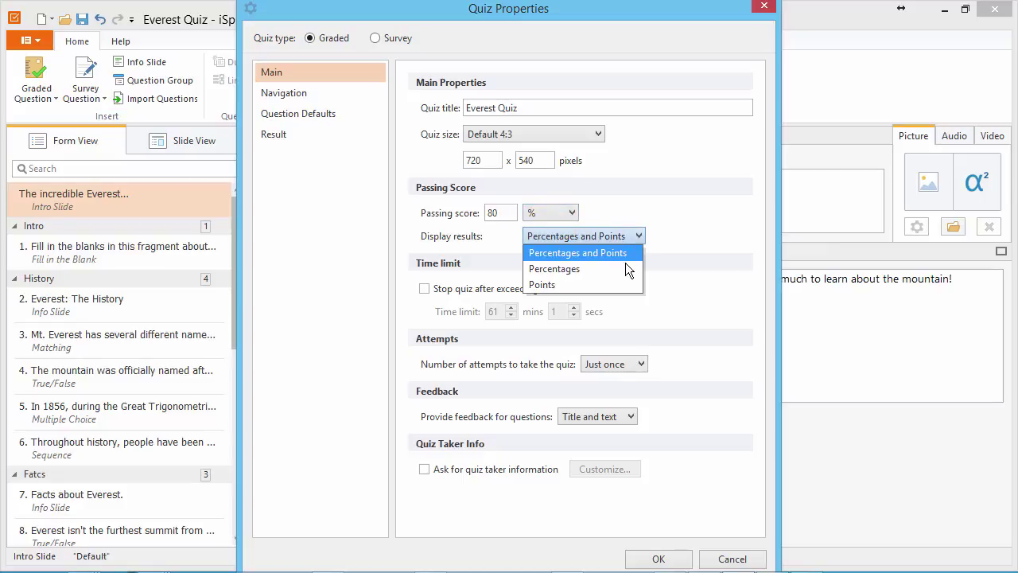
left_click(470, 272)
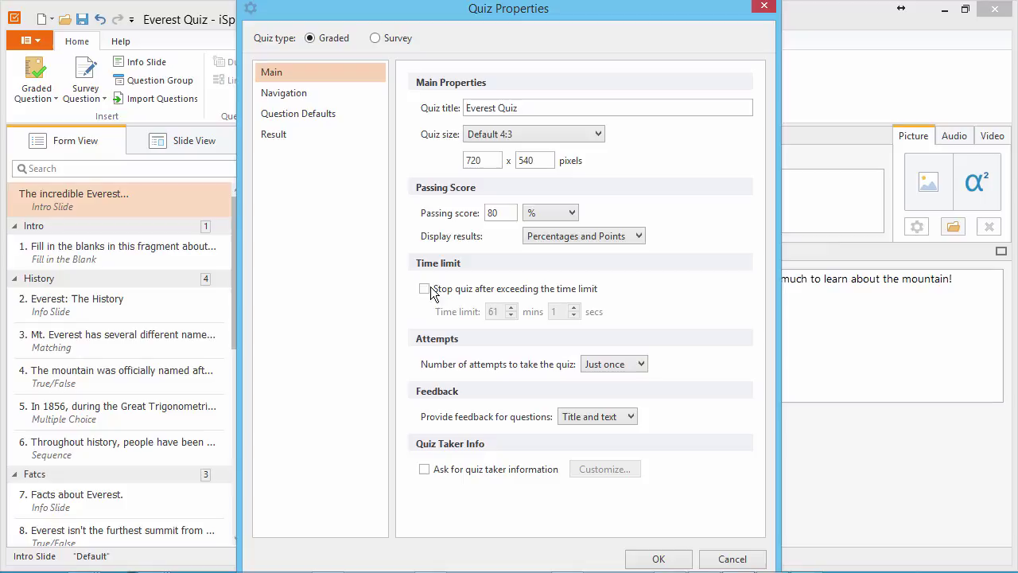
- Stop the quiz after a 54 min 58 s limit, keep one attempt, and ask for quiz taker information
left_click(431, 292)
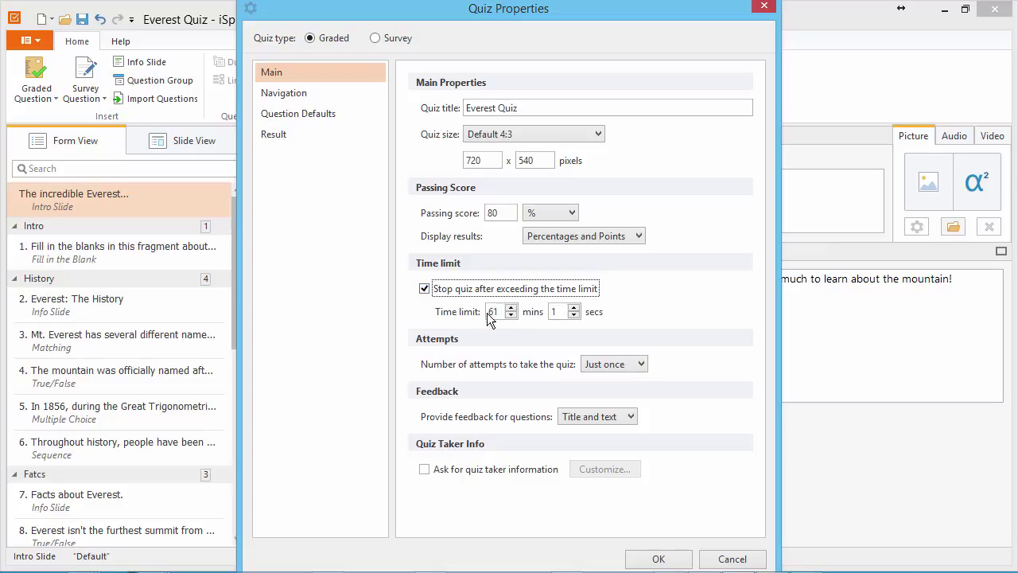
left_click(512, 315)
left_click(512, 315)
left_click(512, 315)
left_click(512, 315)
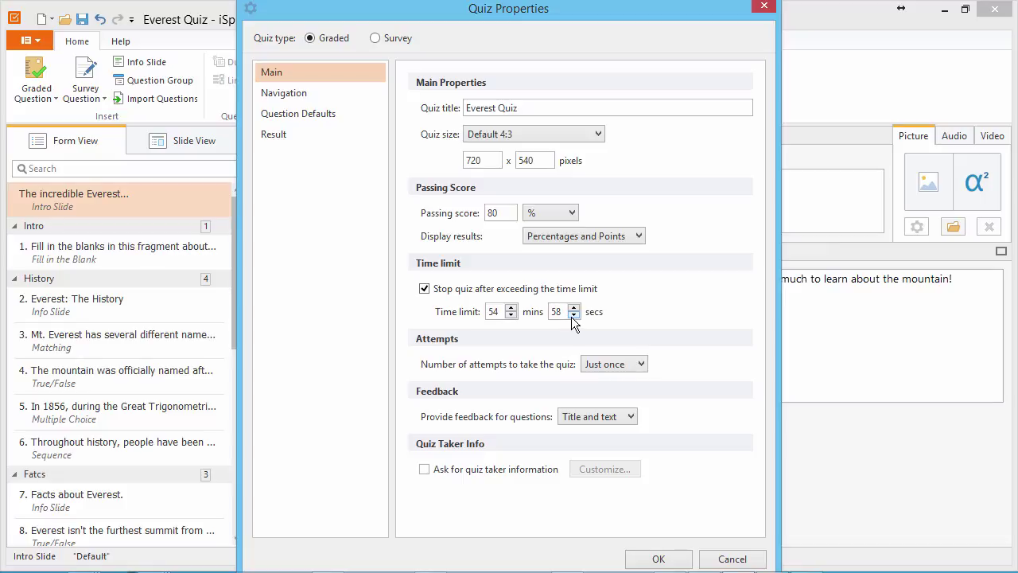
left_click(612, 365)
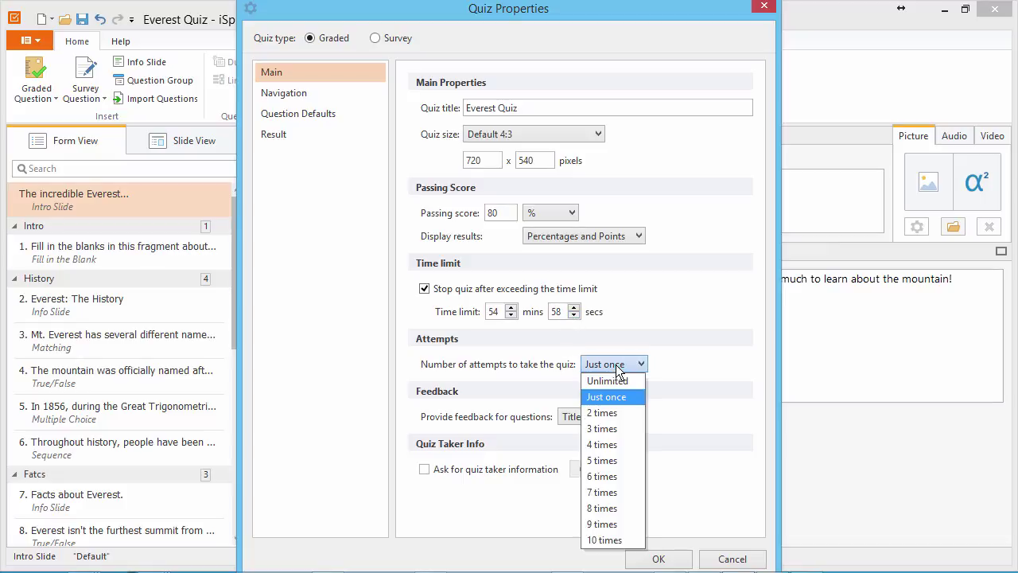
left_click(615, 365)
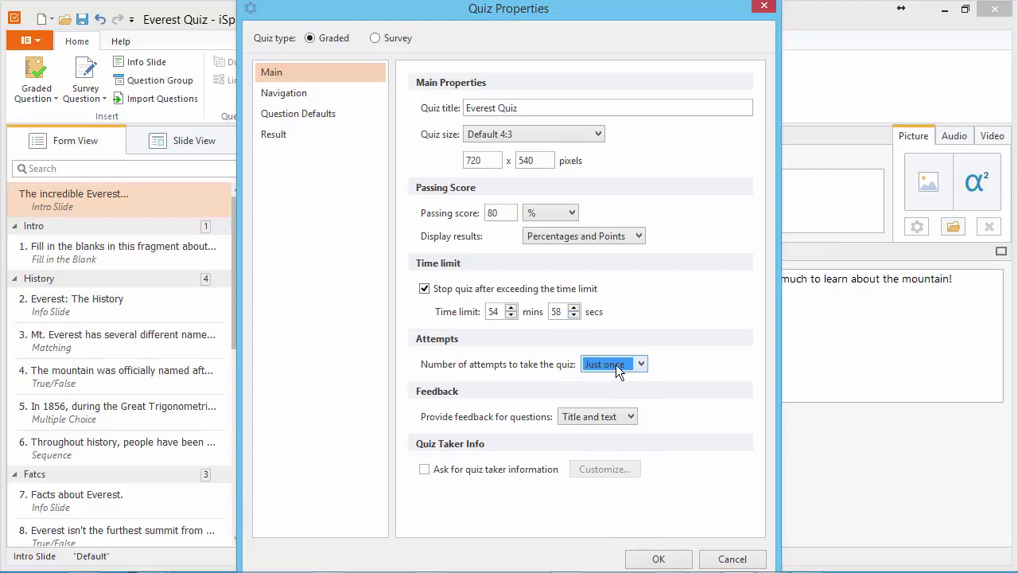
left_click(631, 416)
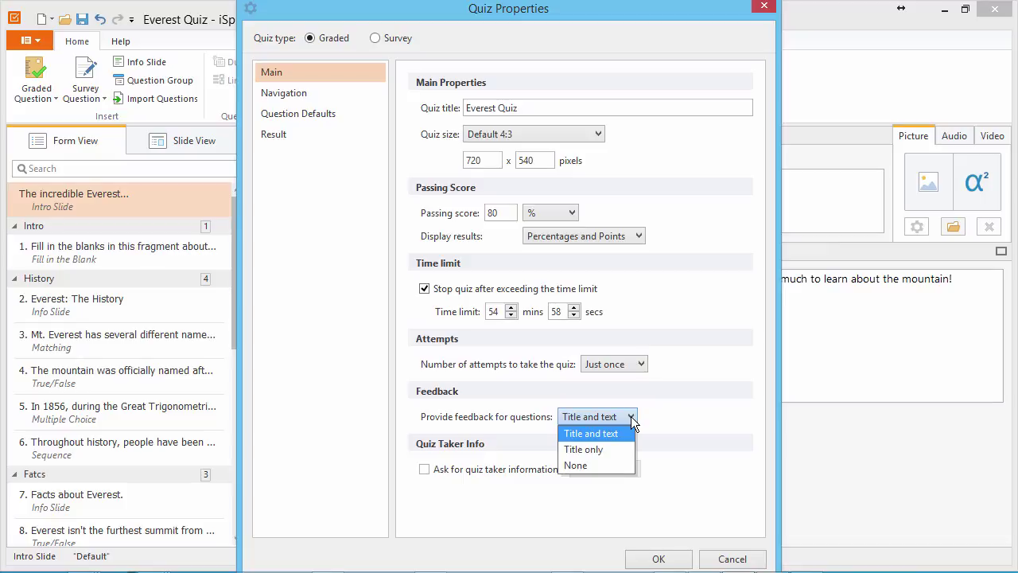
left_click(631, 416)
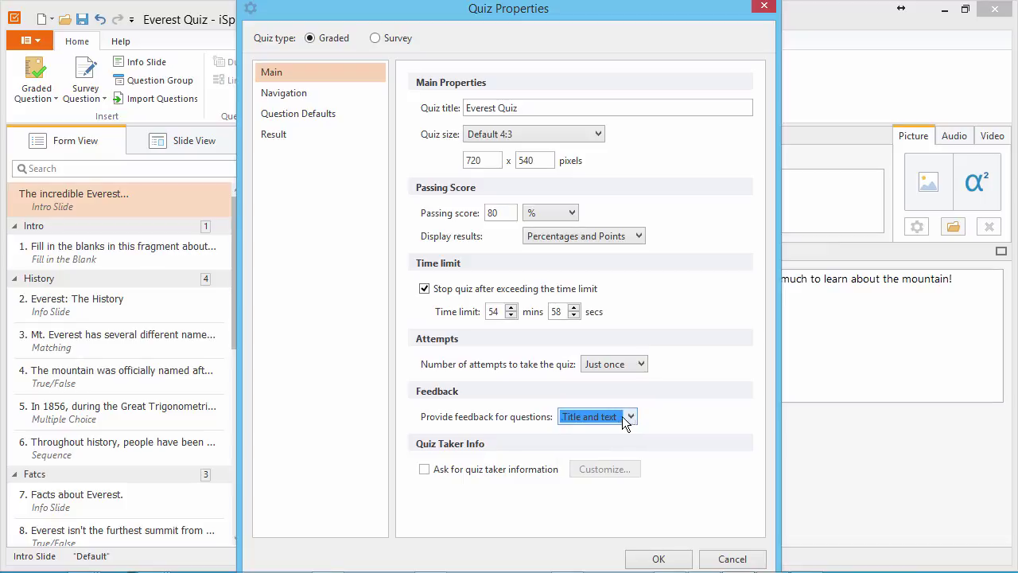
left_click(427, 471)
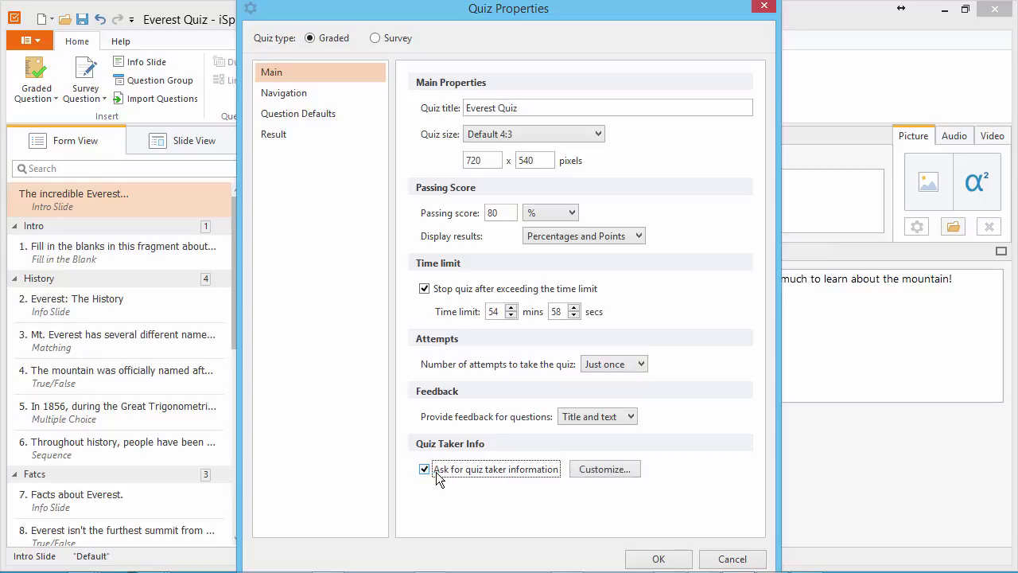
left_click(609, 471)
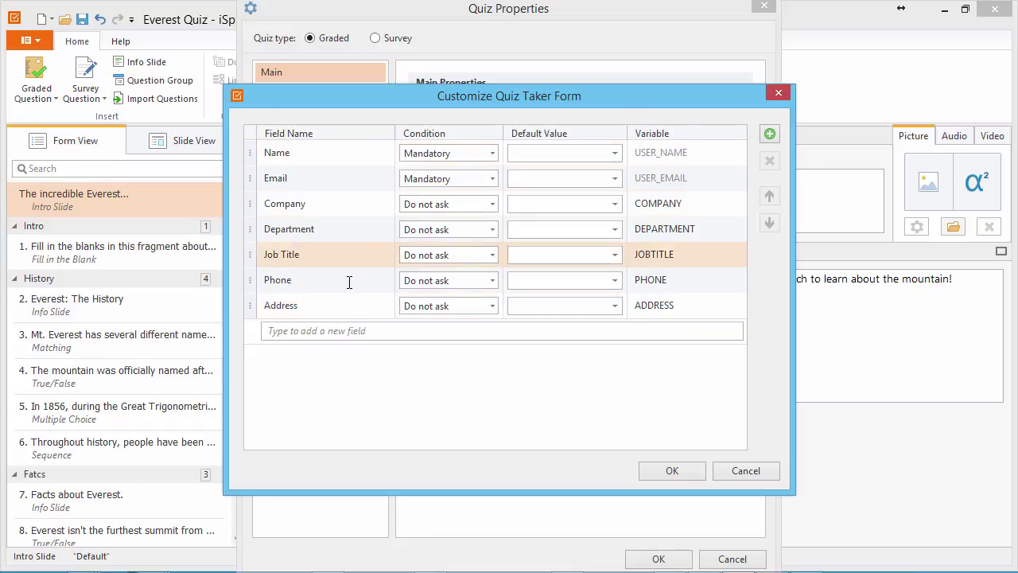
left_click(358, 332)
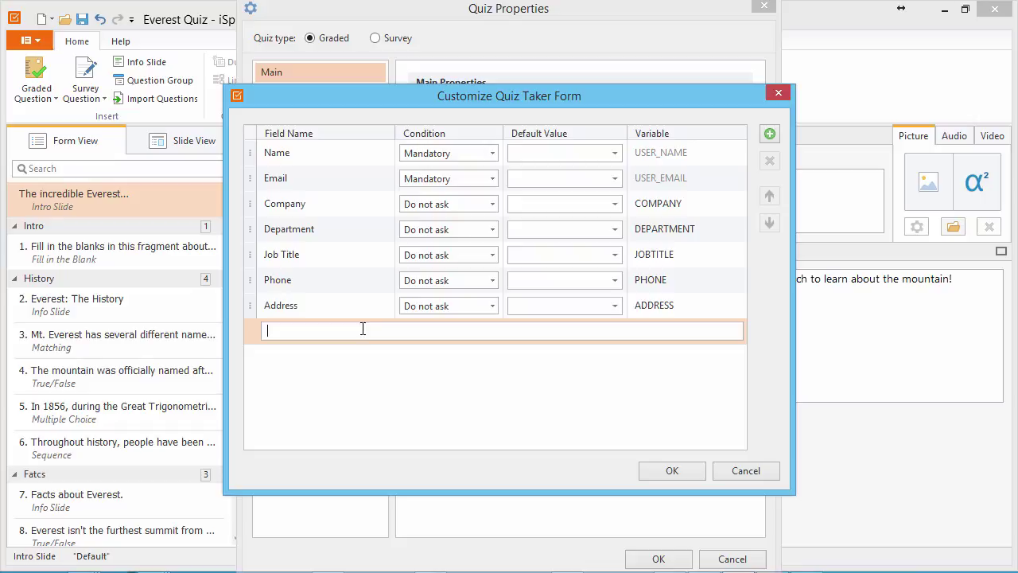
left_click(493, 152)
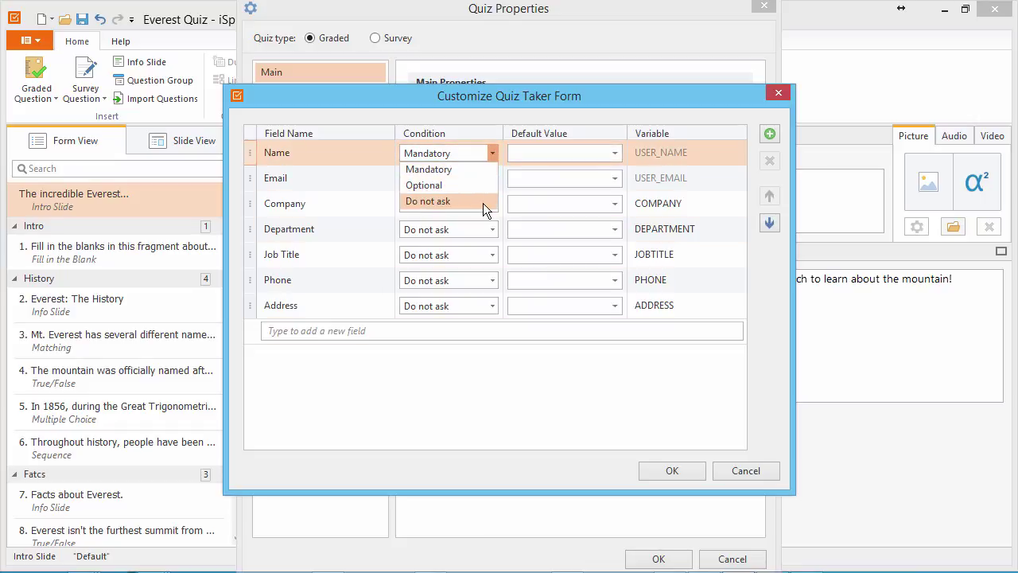
left_click(547, 153)
left_click(550, 178)
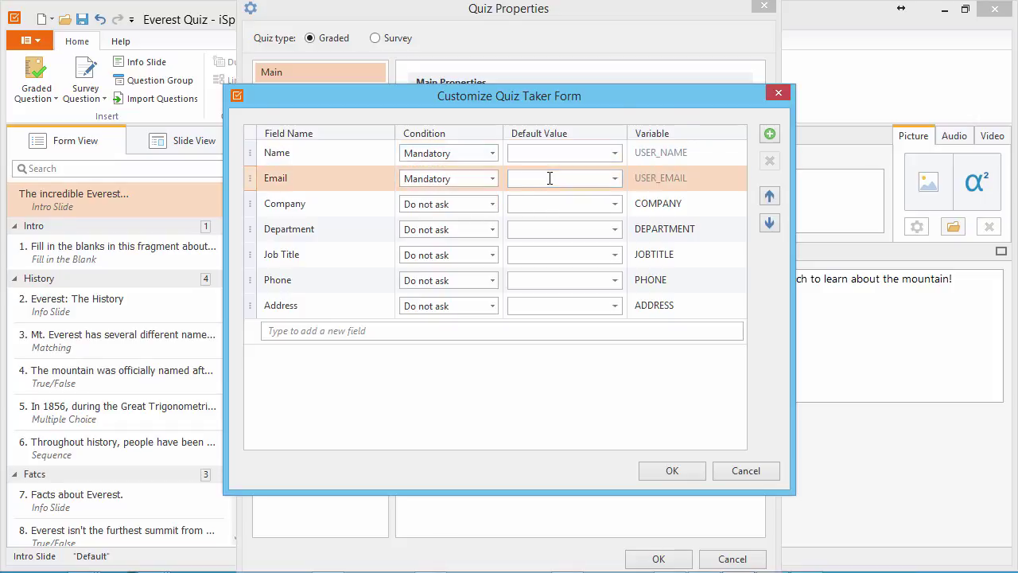
left_click(549, 205)
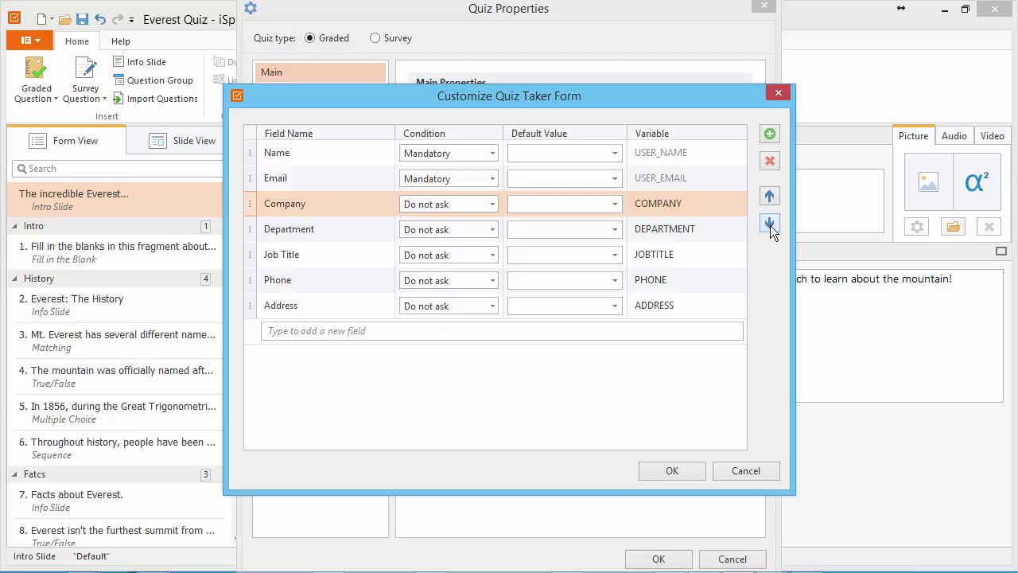
- Confirm the quiz taker form and apply the Random Order navigation preset
left_click(673, 475)
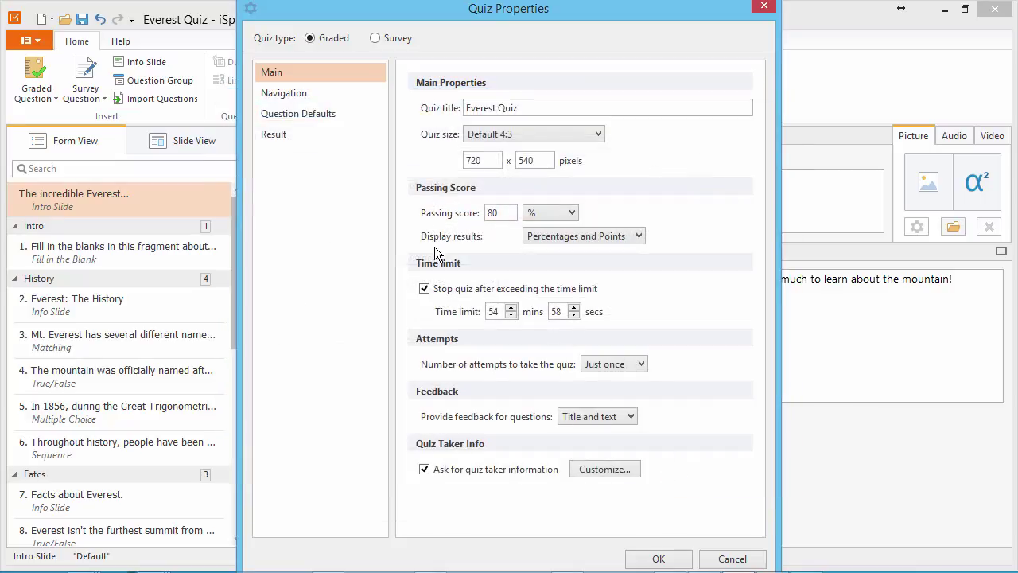
left_click(341, 94)
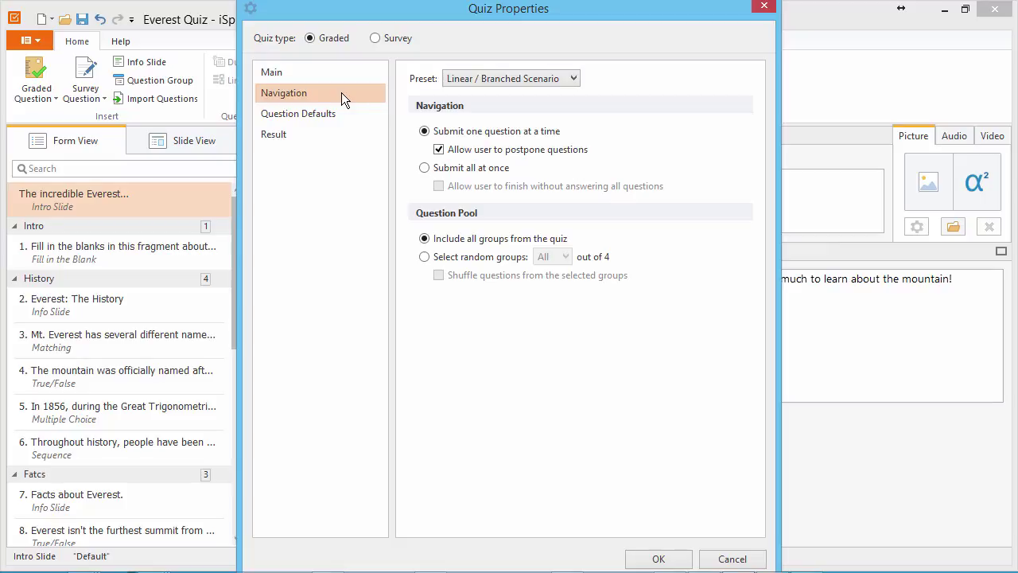
left_click(518, 79)
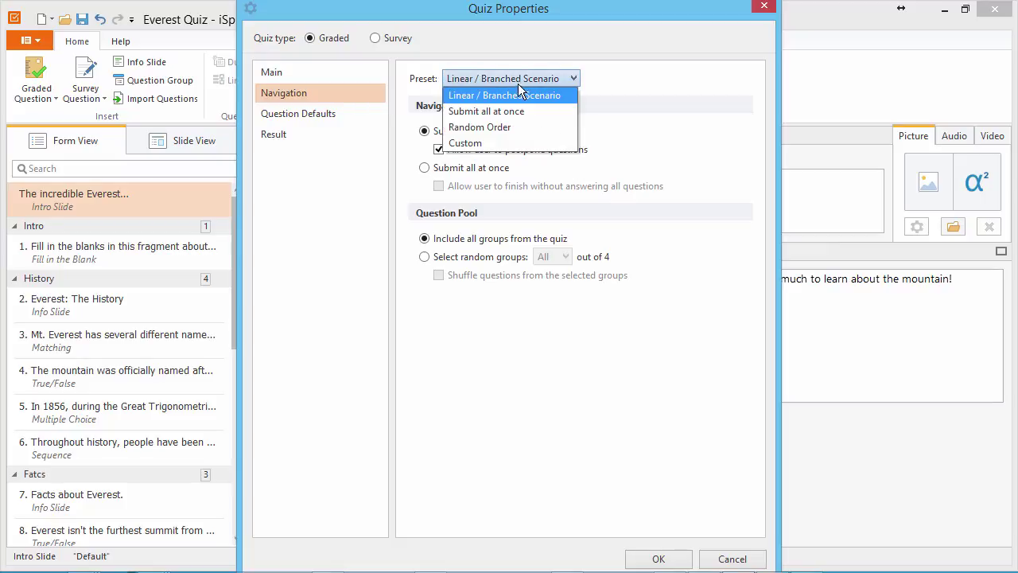
left_click(515, 109)
left_click(517, 78)
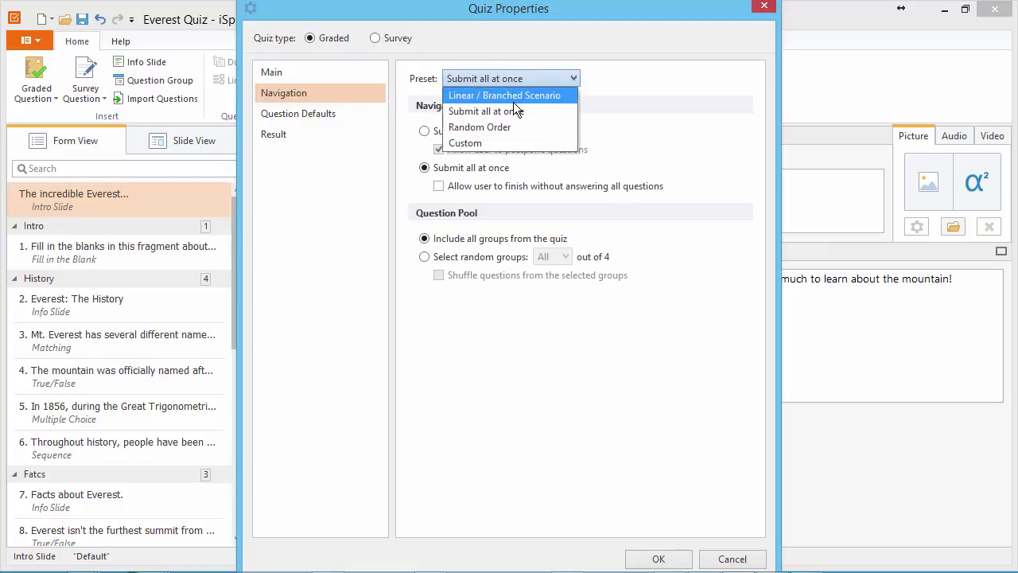
left_click(508, 127)
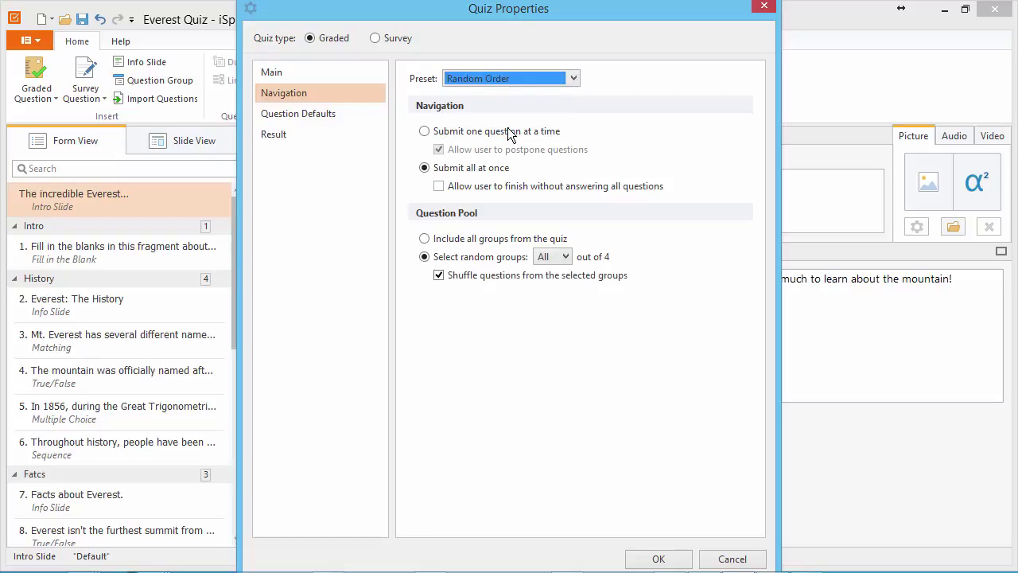
- Submit all answers at once and allow users to finish without answering every question
left_click(425, 132)
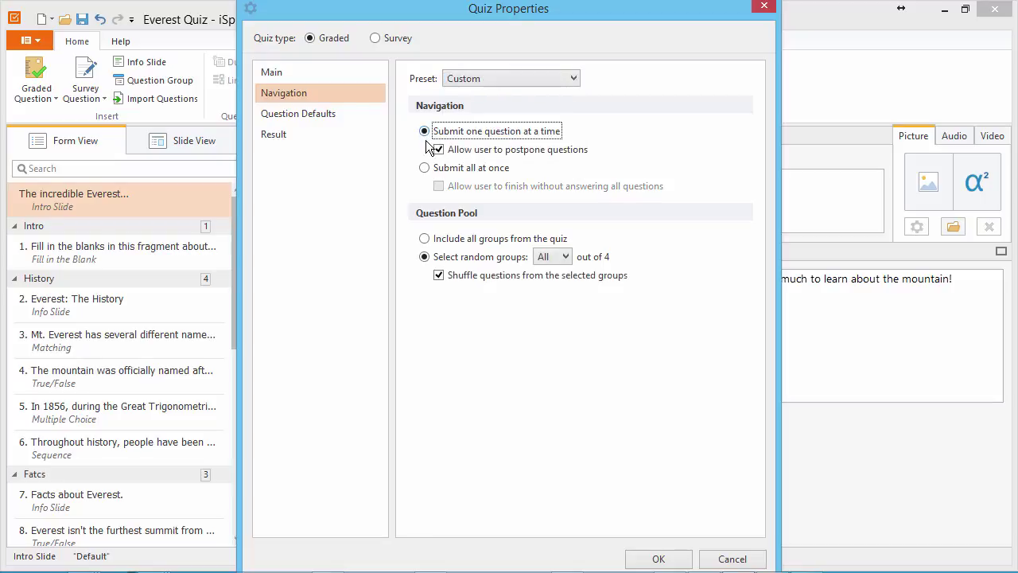
left_click(438, 150)
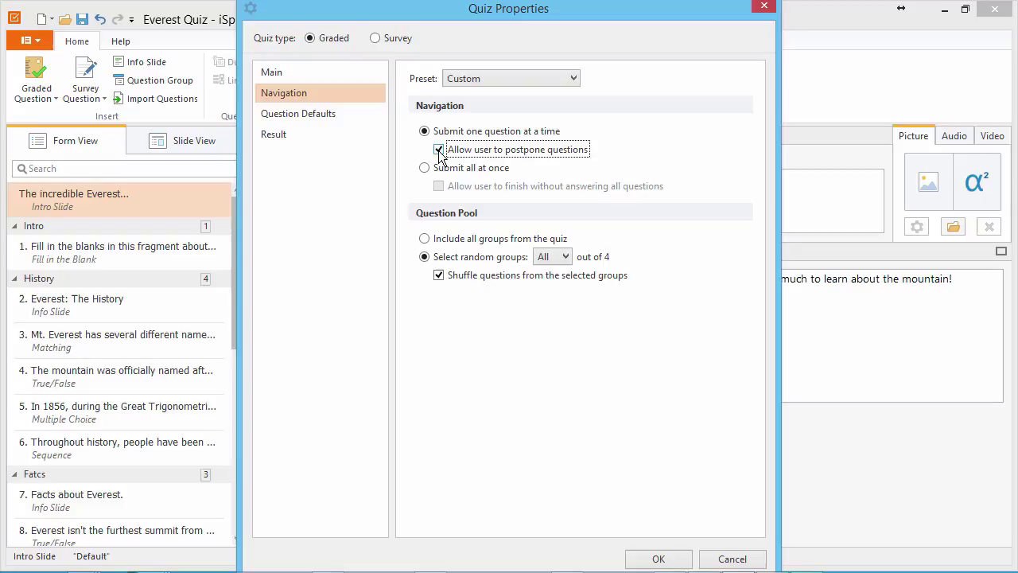
left_click(425, 169)
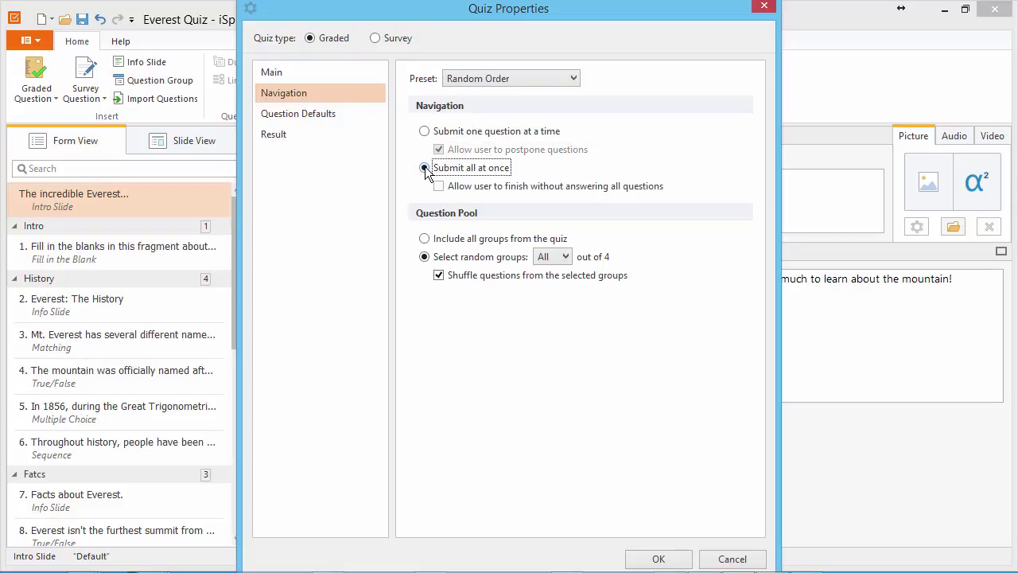
left_click(440, 188)
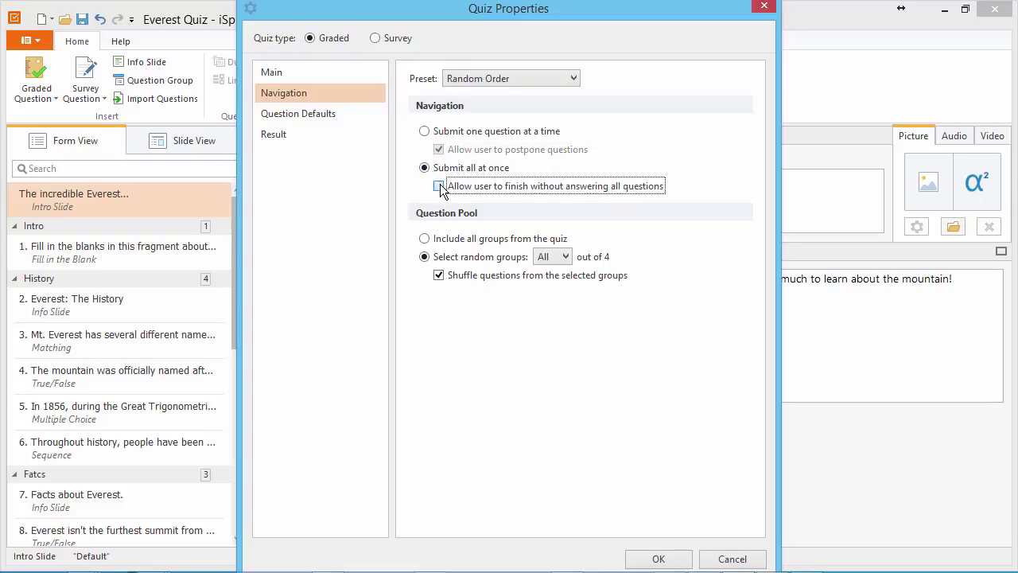
left_click(440, 188)
- Draw questions from random groups with Shuffle turned on
left_click(426, 239)
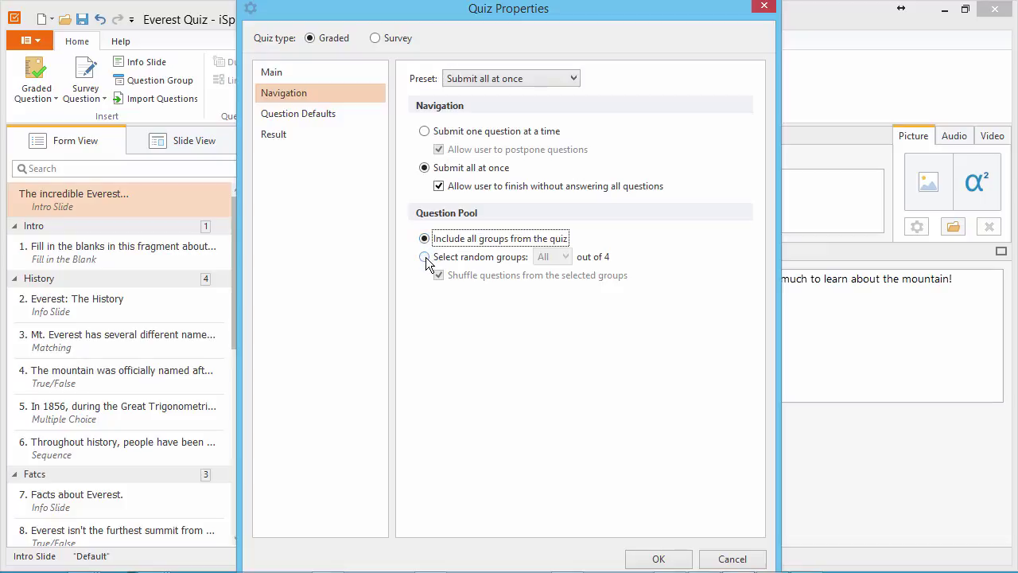
left_click(426, 257)
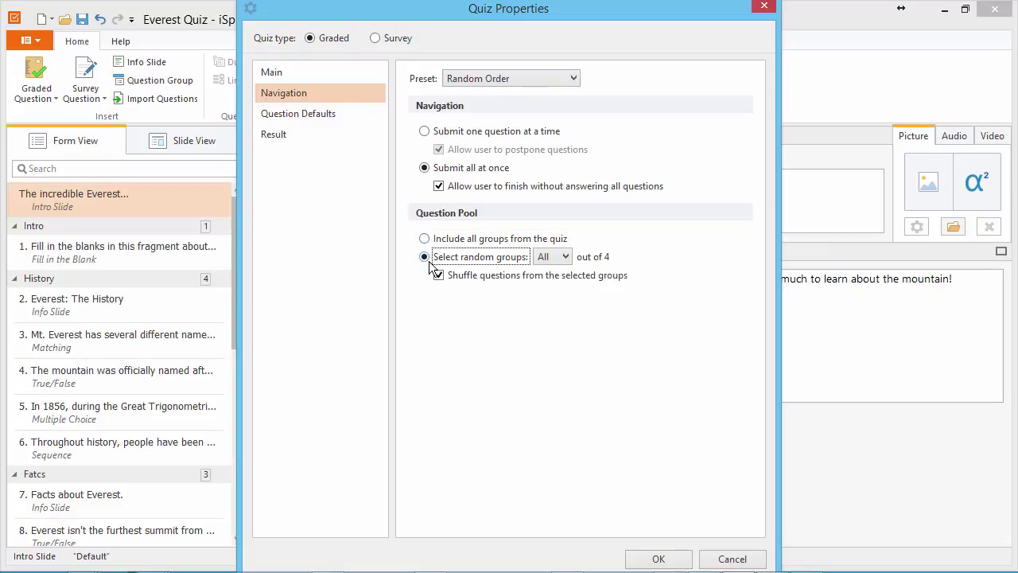
left_click(442, 277)
left_click(441, 277)
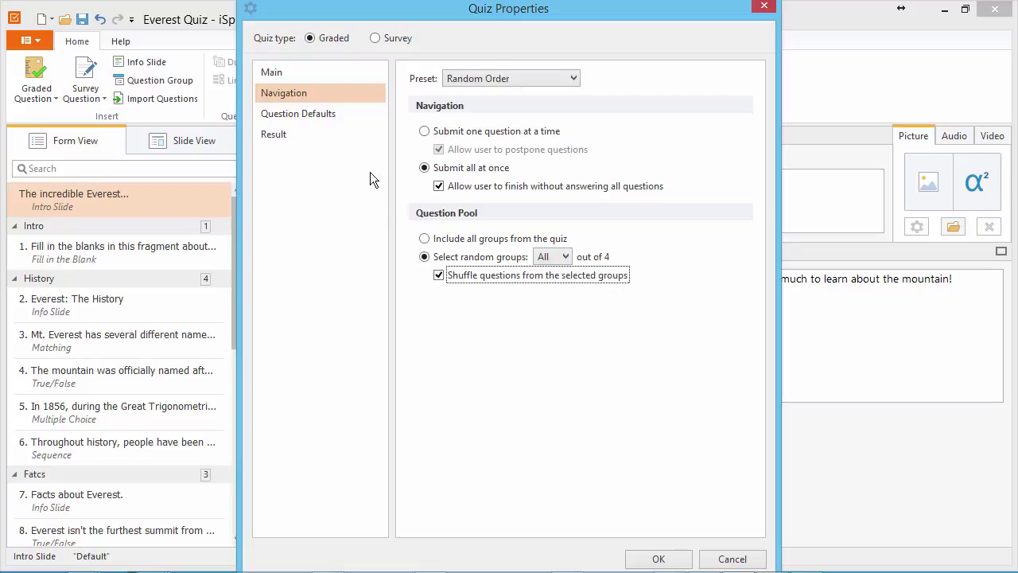
- In Question Defaults, keep one attempt per question, allow skipping survey questions, and limit answer time
left_click(343, 115)
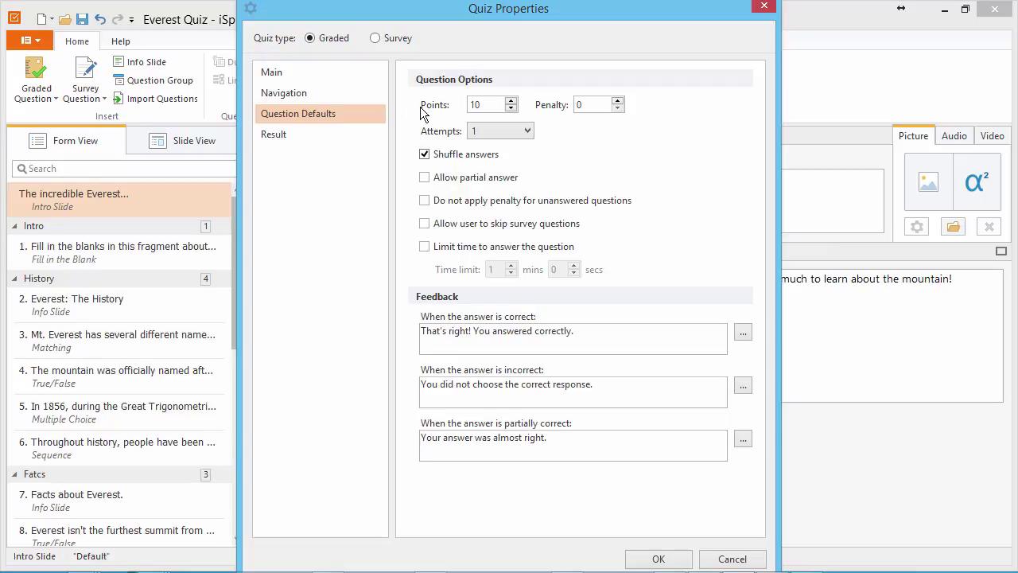
left_click(480, 104)
left_click(528, 129)
left_click(528, 130)
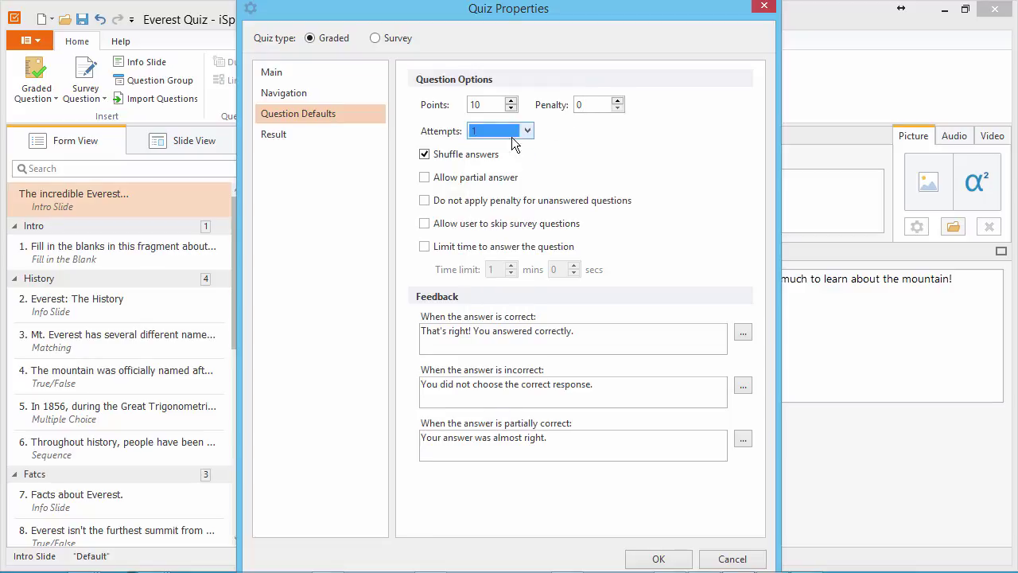
key("Tab")
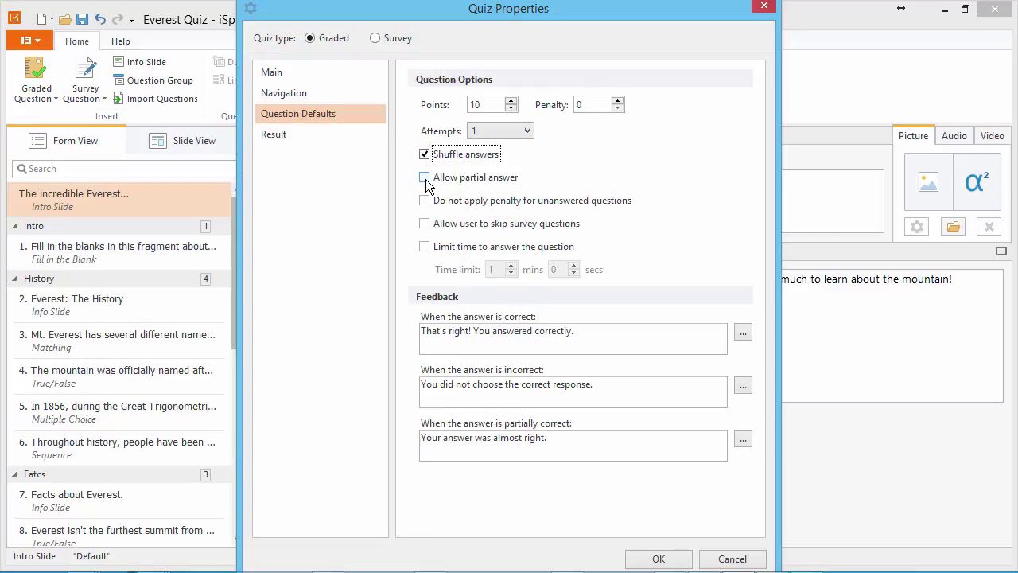
left_click(425, 178)
left_click(425, 201)
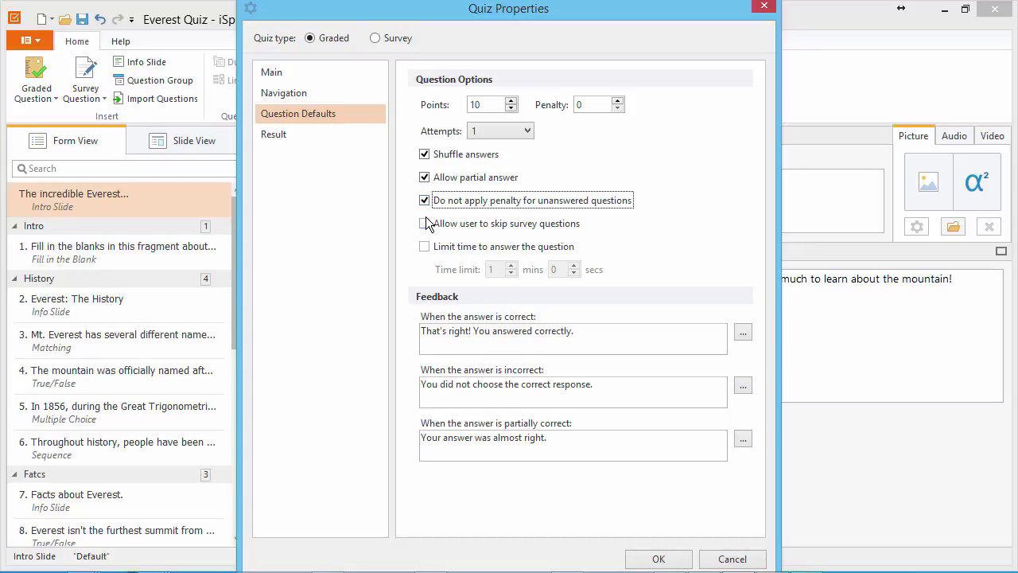
left_click(425, 225)
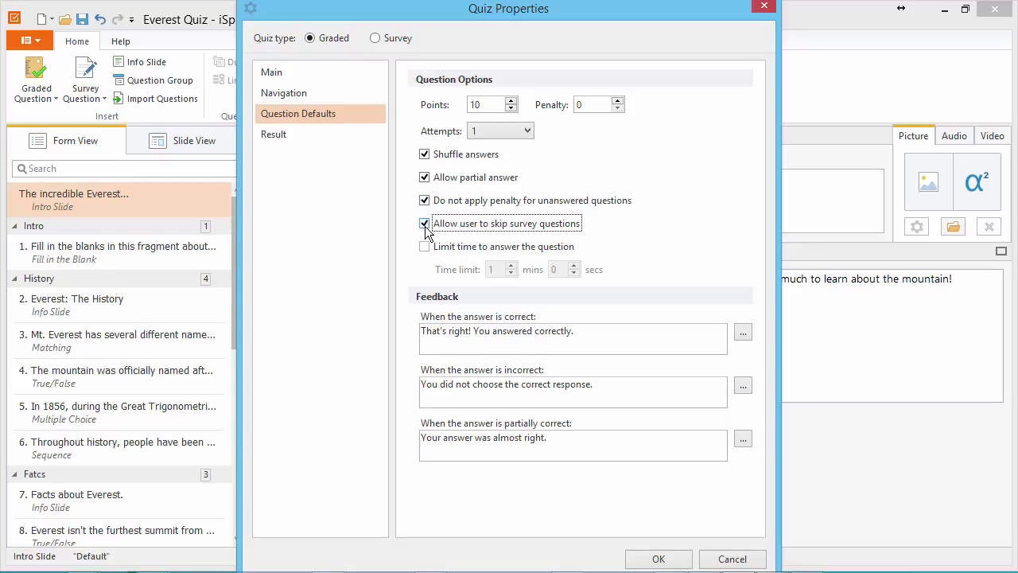
left_click(425, 247)
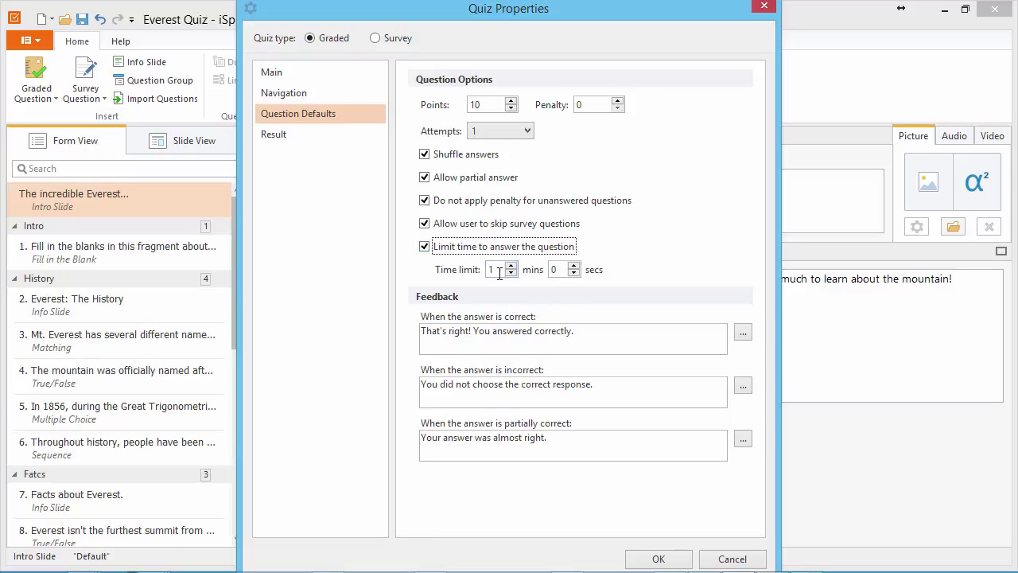
- Review the feedback messages and confirm the partially-correct feedback text unchanged with OK
left_click(602, 333)
left_click(607, 382)
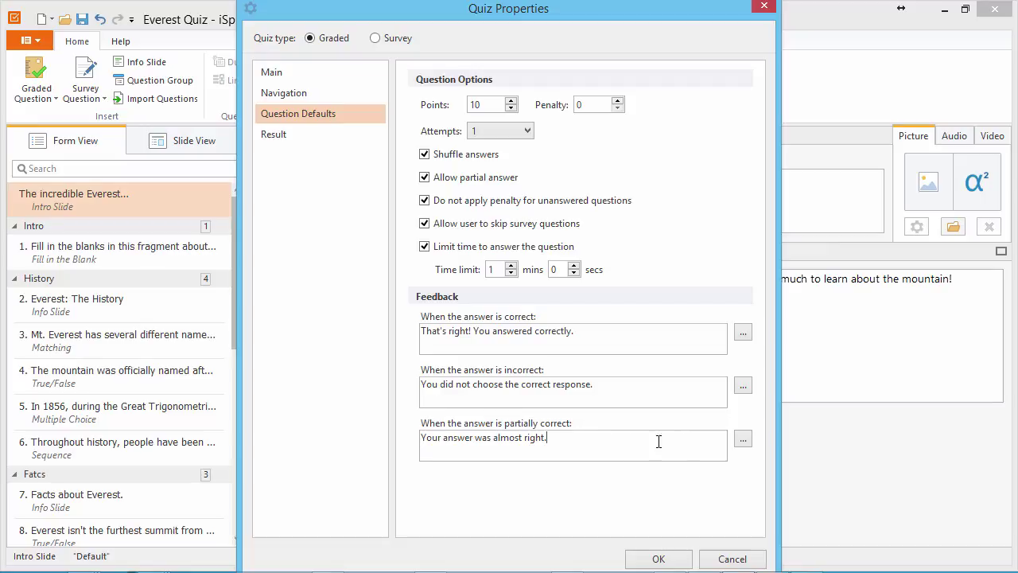
left_click(750, 444)
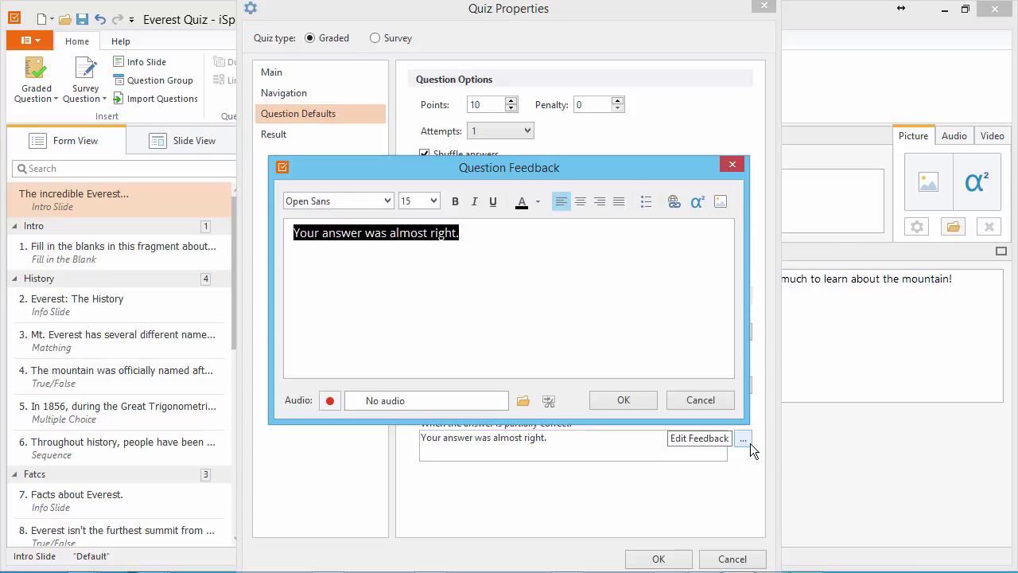
left_click(629, 404)
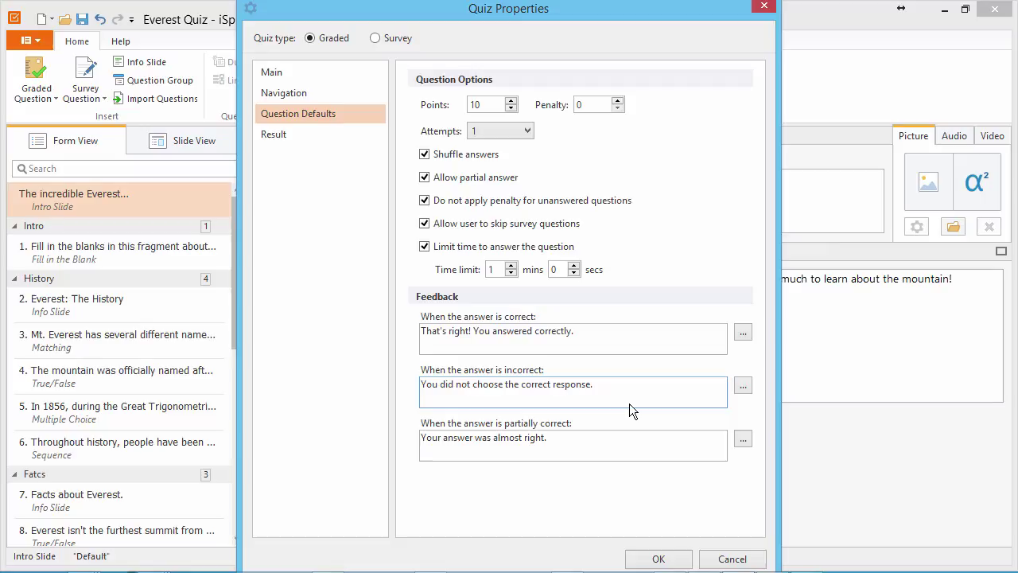
left_click(323, 137)
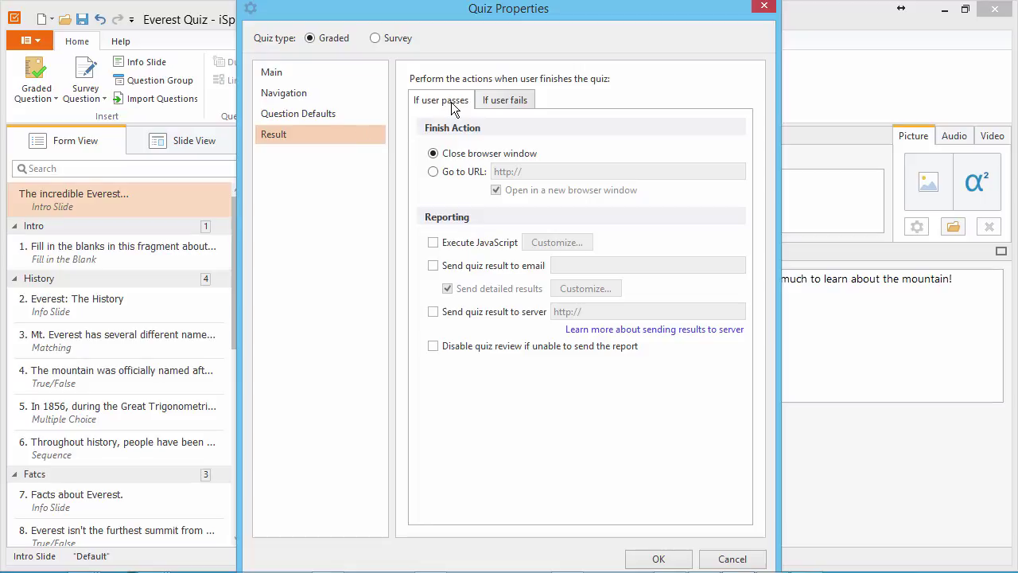
left_click(509, 101)
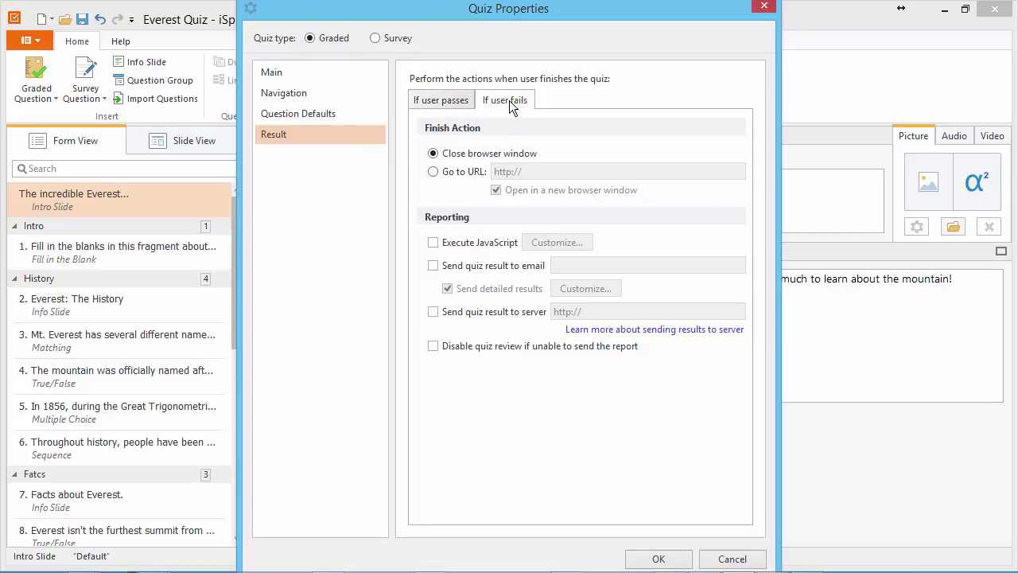
left_click(449, 100)
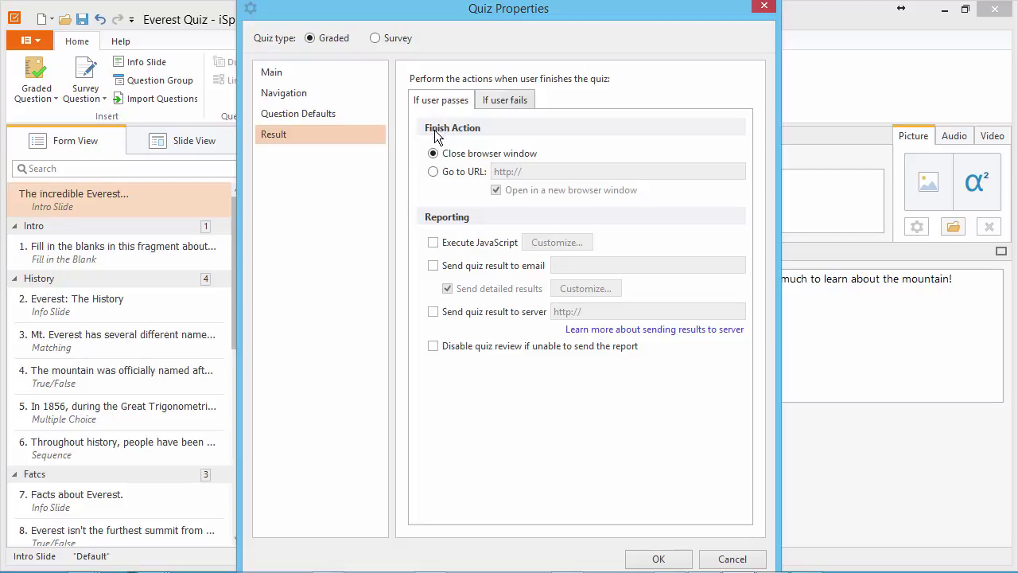
left_click(433, 154)
left_click(432, 172)
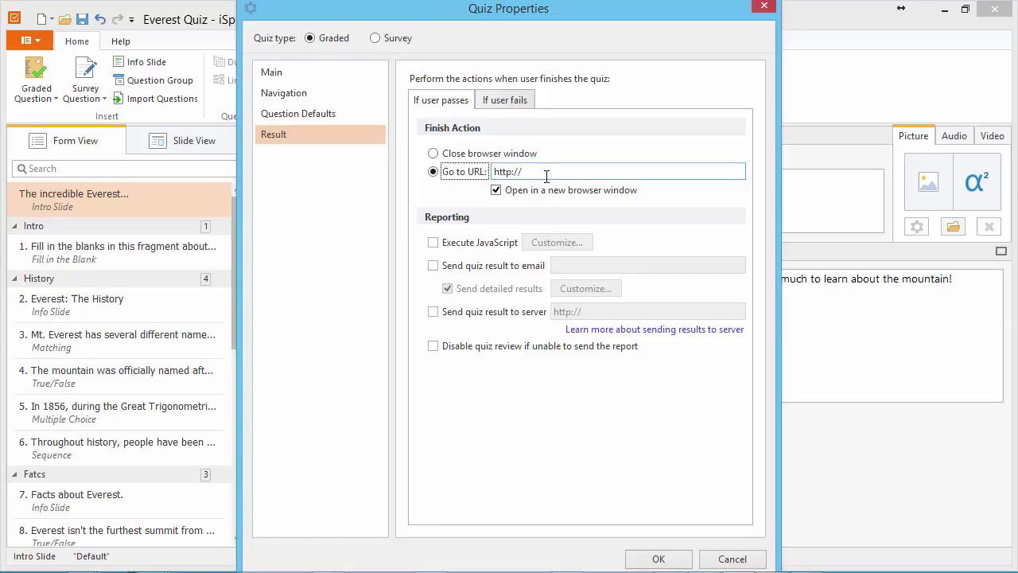
type("http://www.ispringsolutions.com")
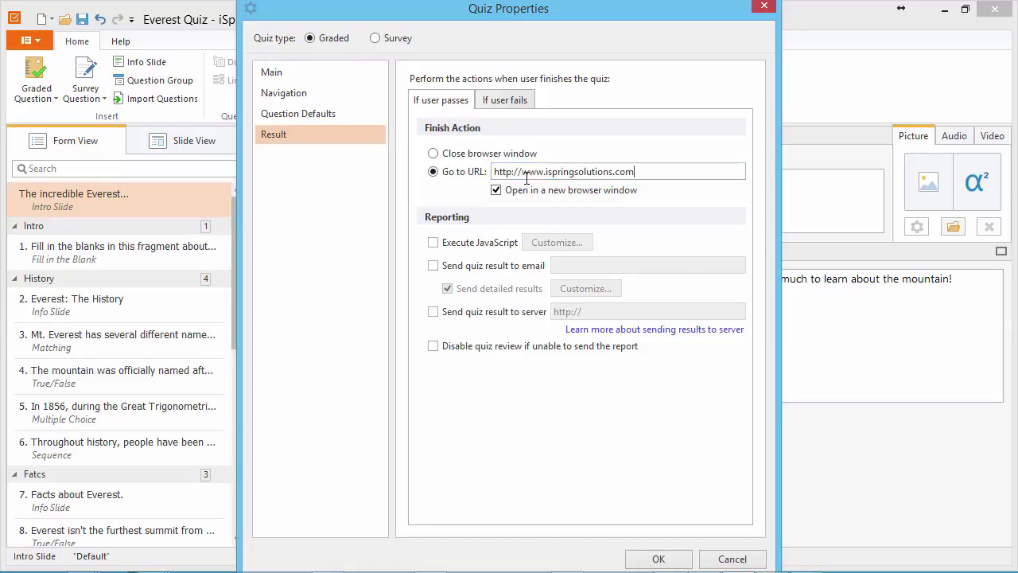
left_click(434, 246)
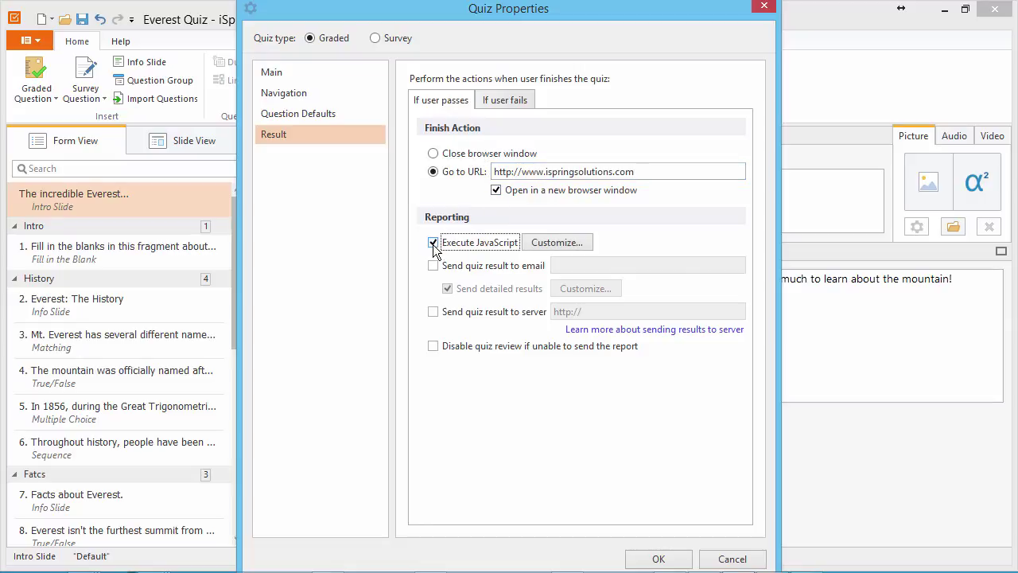
- Review the finish JavaScript's variables and same-window target, then save the default script
left_click(552, 243)
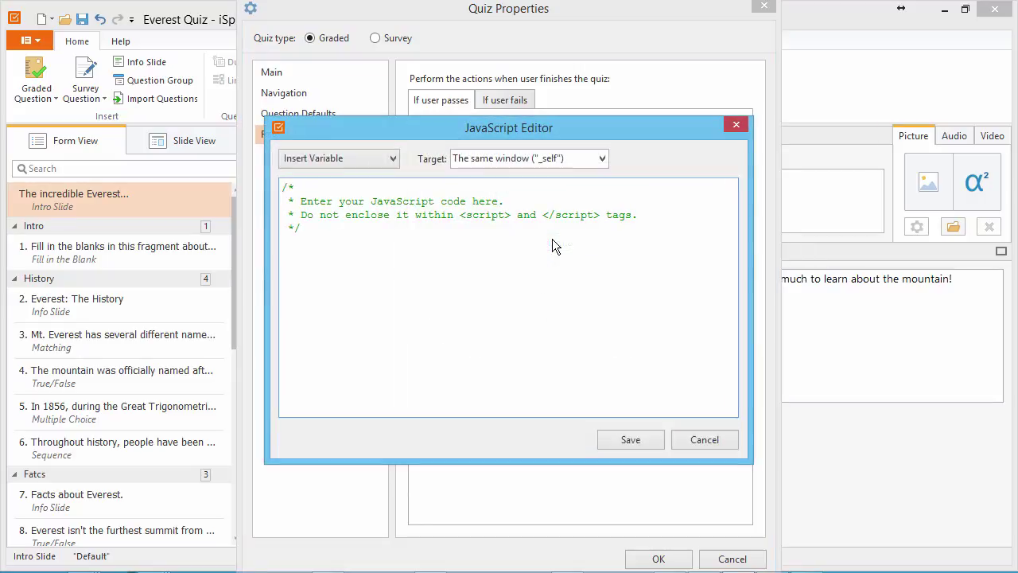
left_click(393, 162)
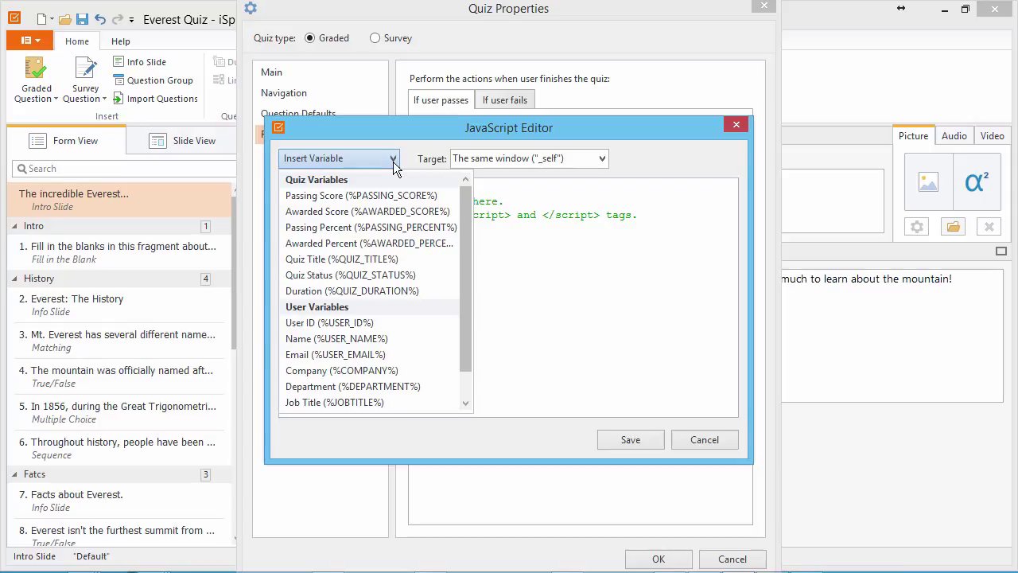
left_click(393, 159)
left_click(603, 159)
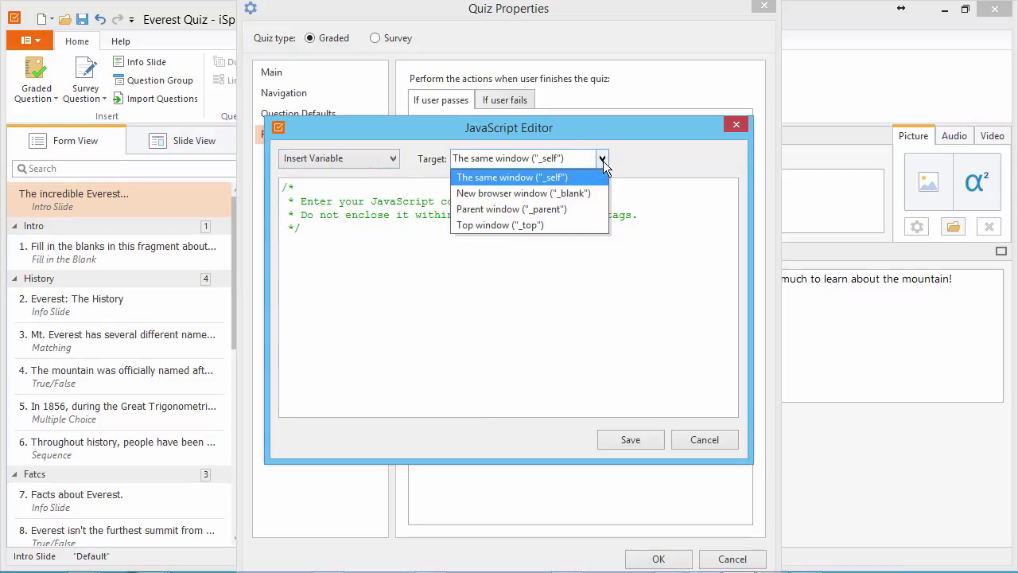
left_click(603, 159)
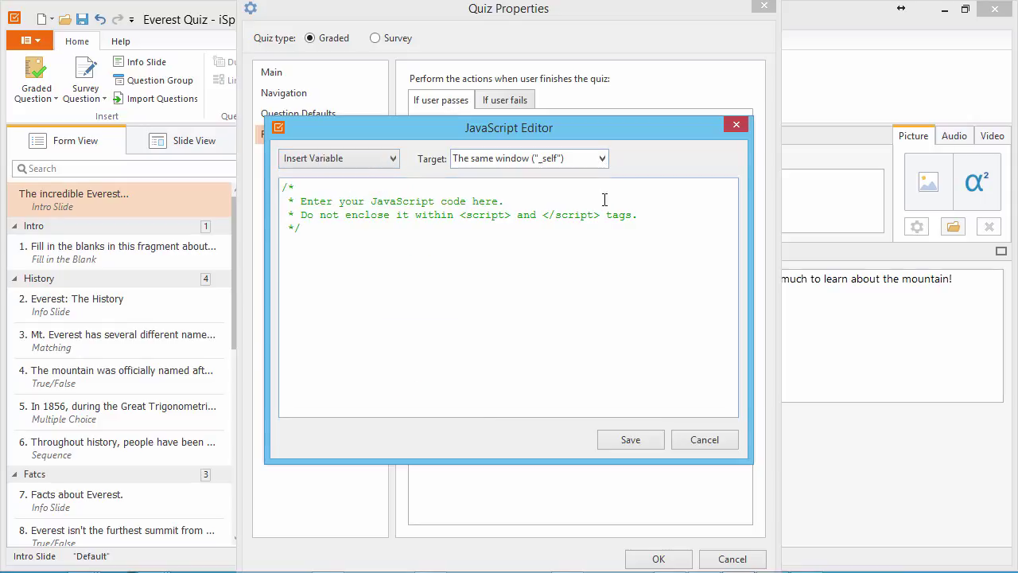
left_click(629, 442)
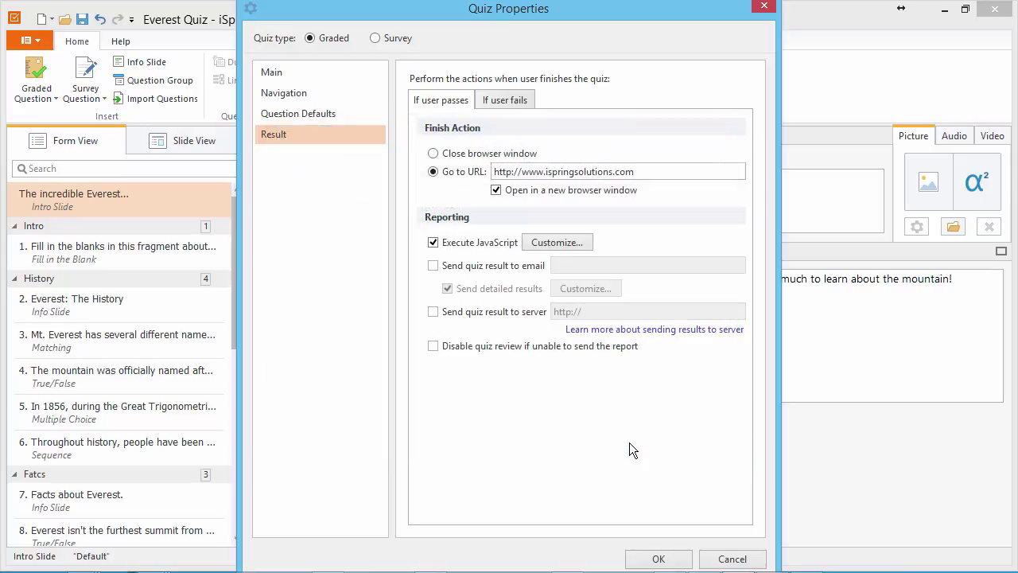
- E-mail detailed quiz results to the recipient's address when the learner passes
left_click(433, 266)
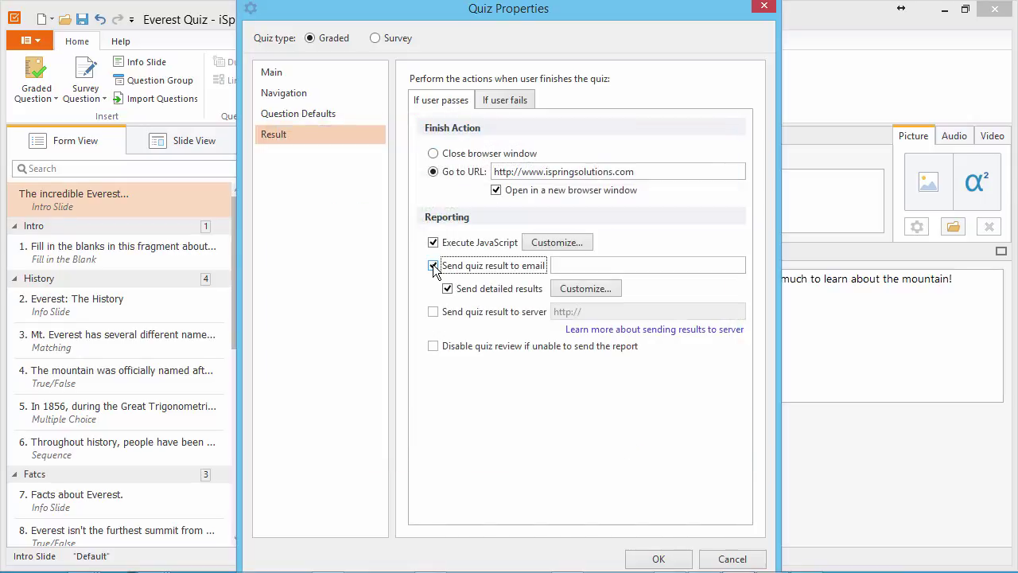
left_click(571, 266)
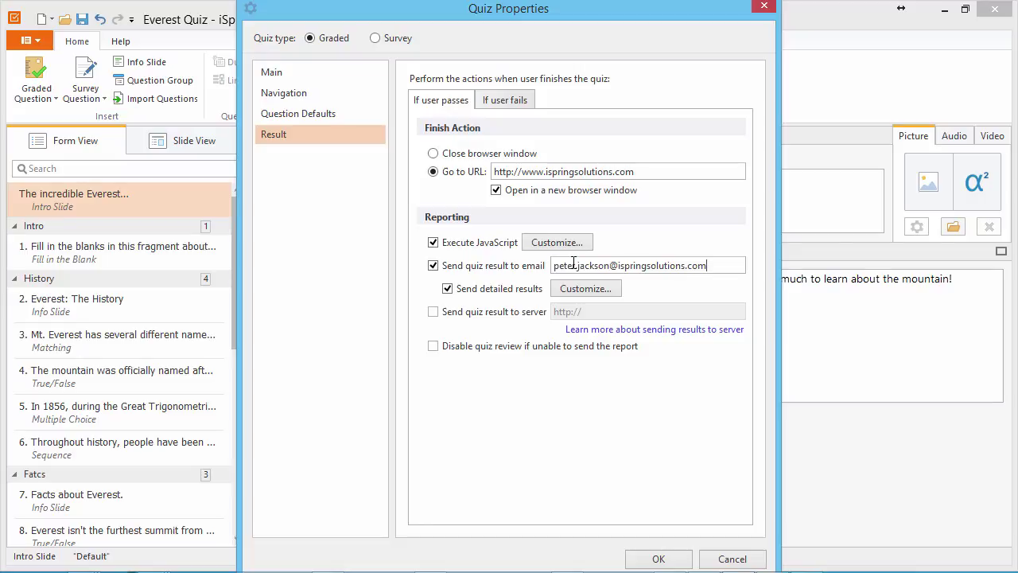
left_click(448, 289)
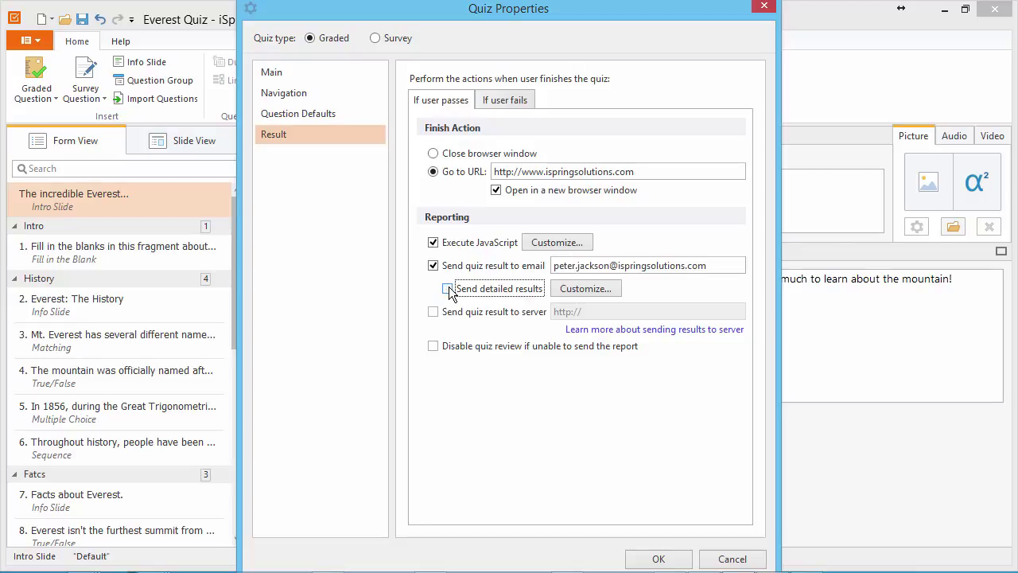
left_click(585, 292)
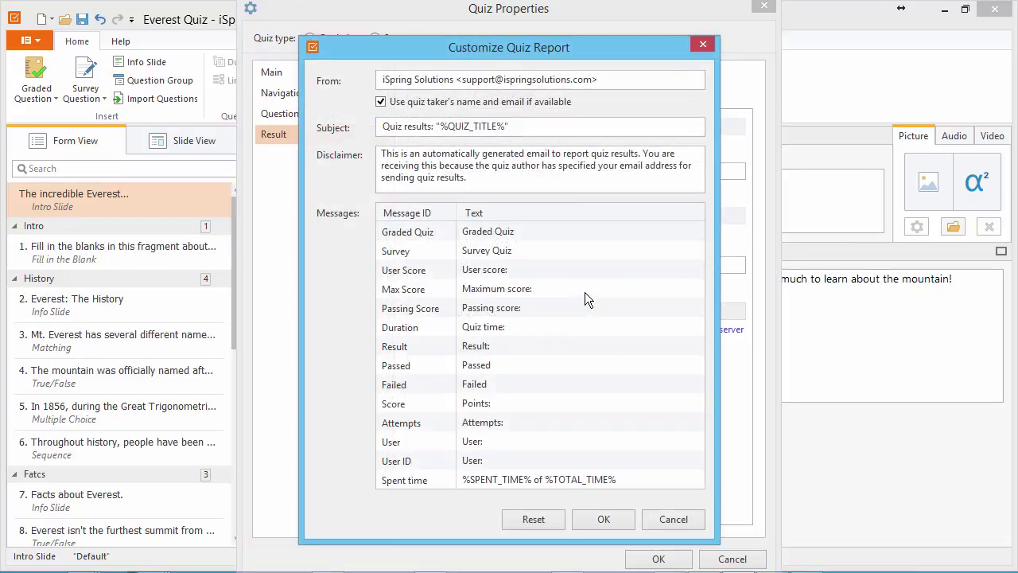
left_click(613, 78)
left_click(381, 103)
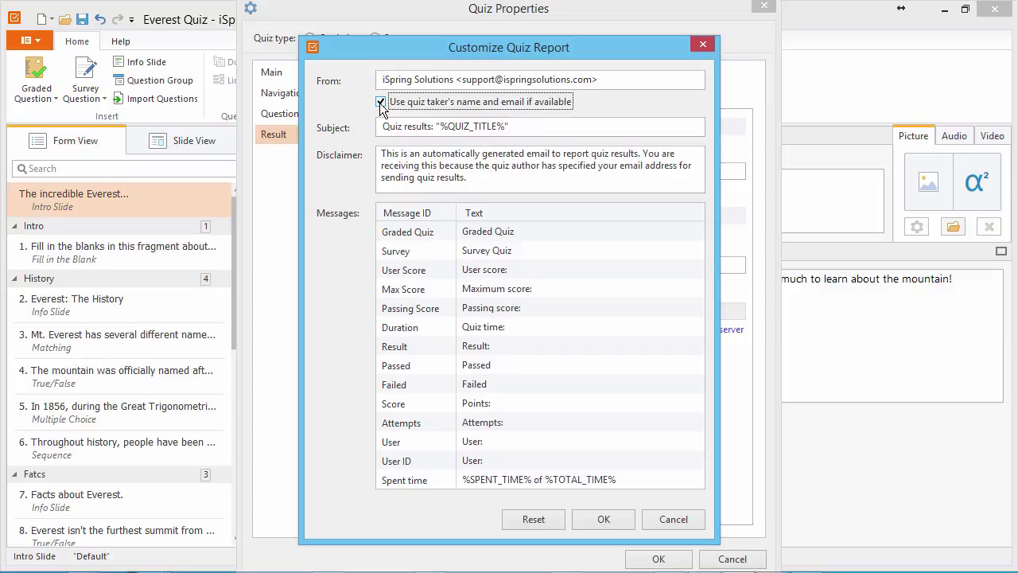
left_click(524, 130)
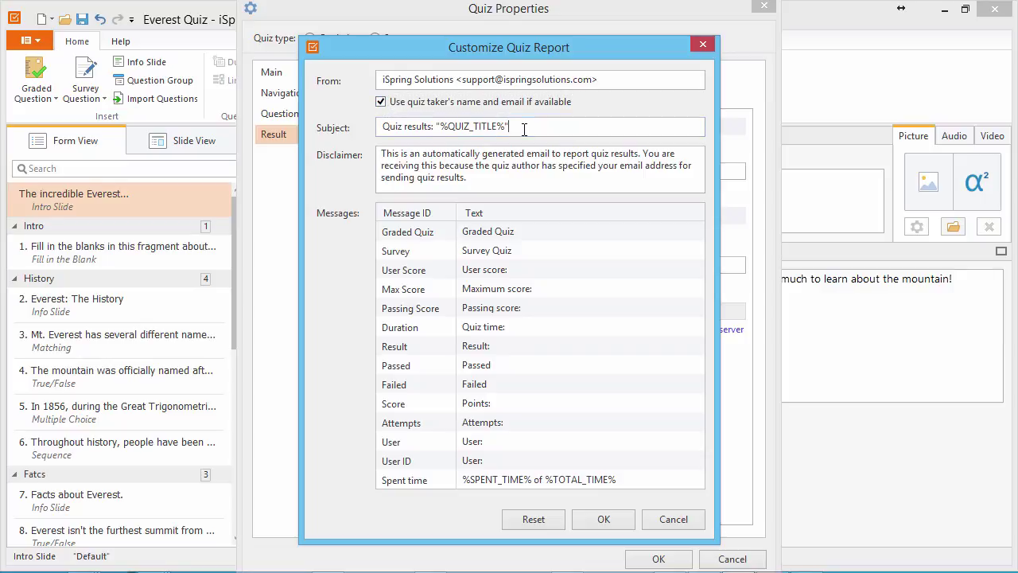
left_click(484, 183)
left_click(525, 232)
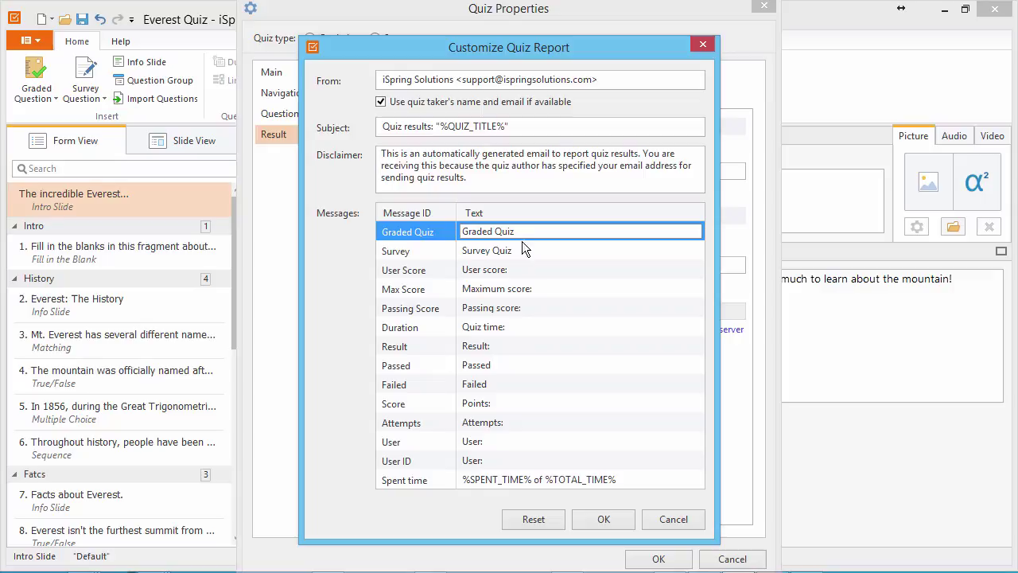
left_click(523, 250)
left_click(522, 270)
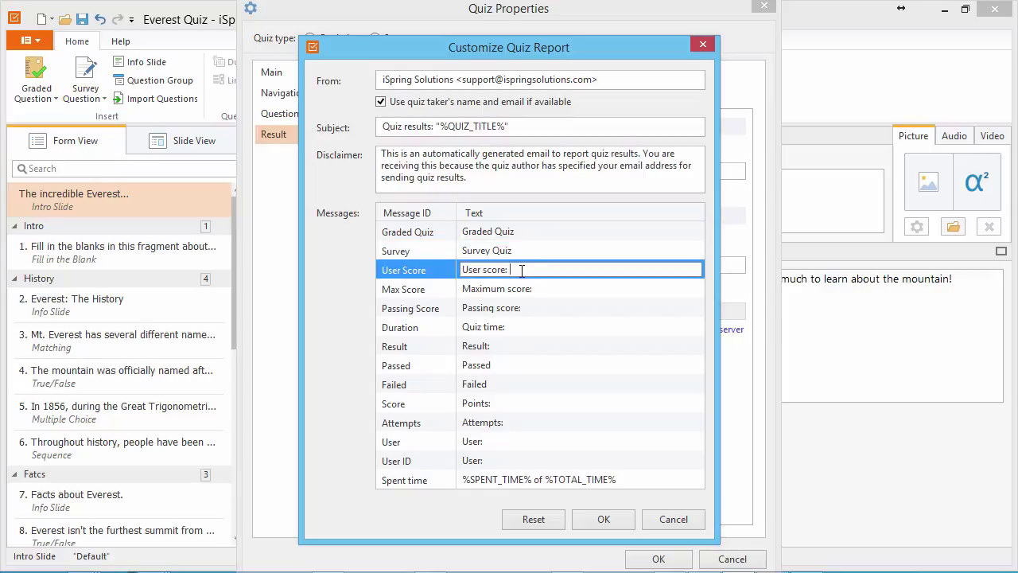
left_click(539, 289)
left_click(536, 307)
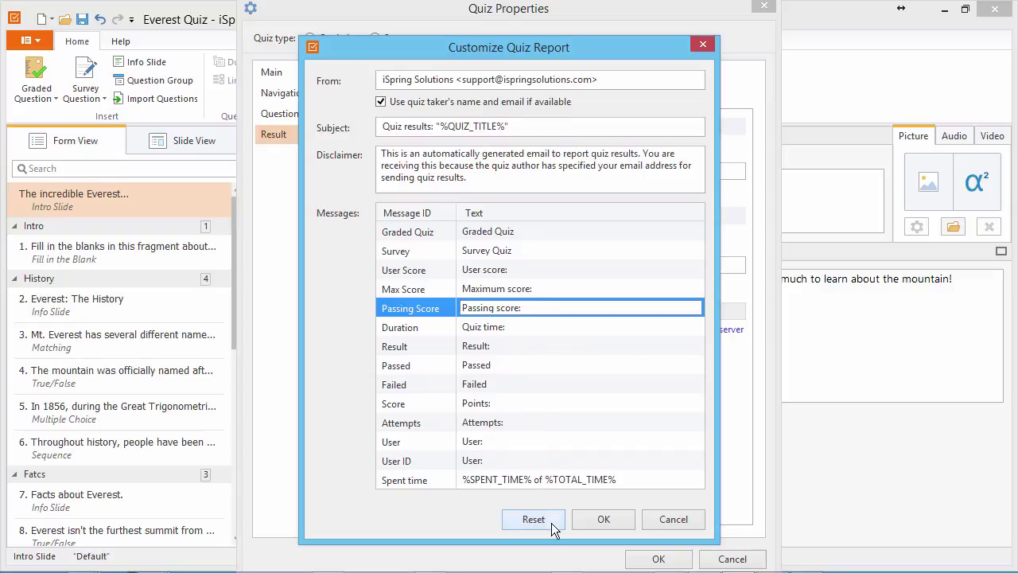
left_click(600, 521)
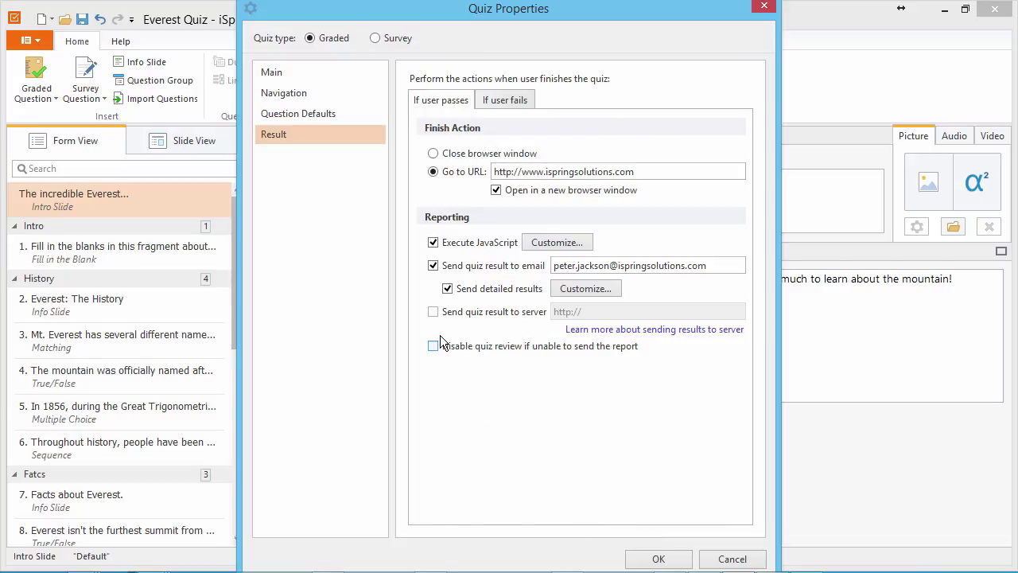
left_click(432, 311)
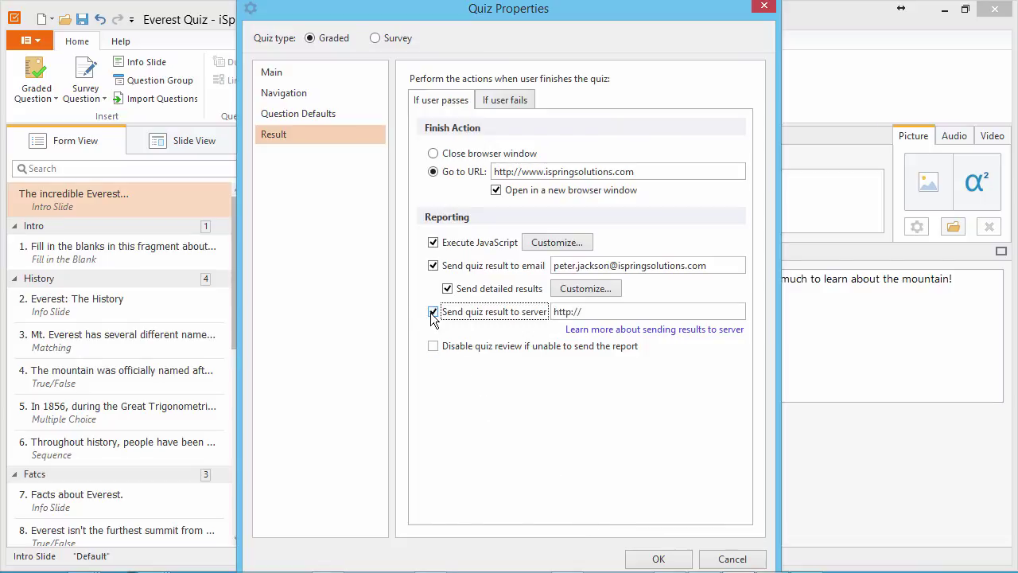
left_click(602, 312)
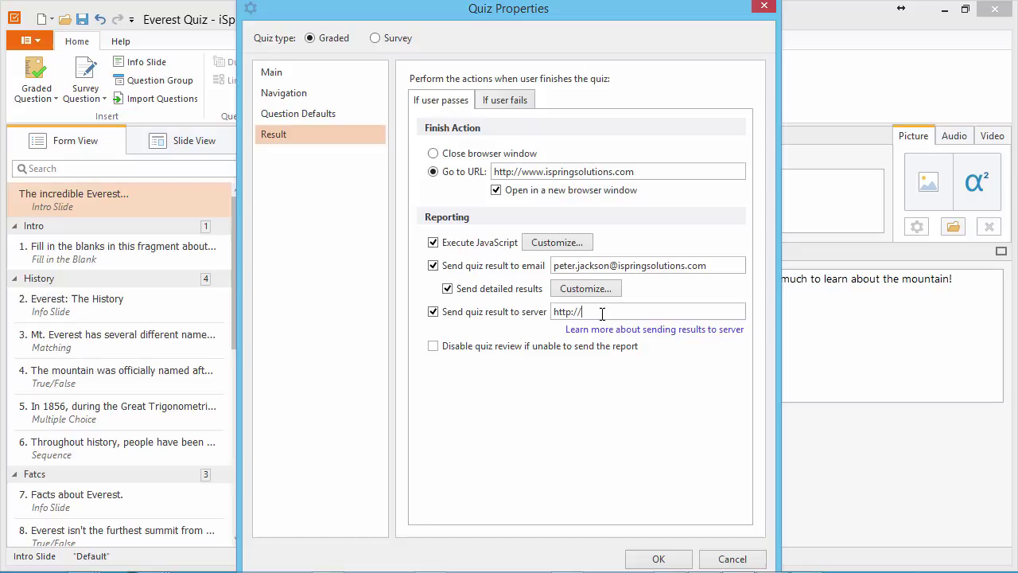
key("ctrl+v")
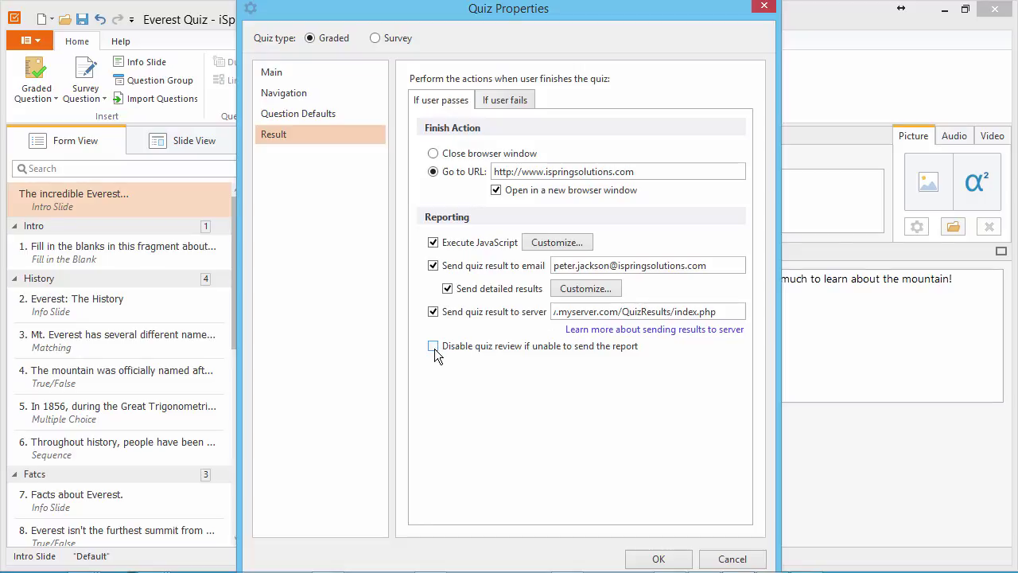
left_click(434, 348)
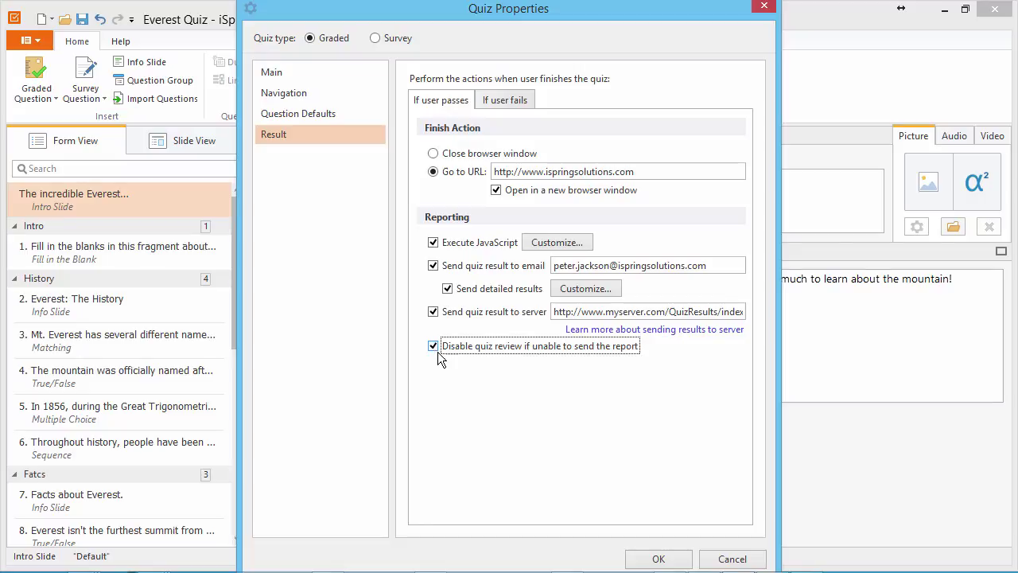
- Confirm the Quiz Properties with OK to return to the Everest Quiz intro slide
left_click(658, 560)
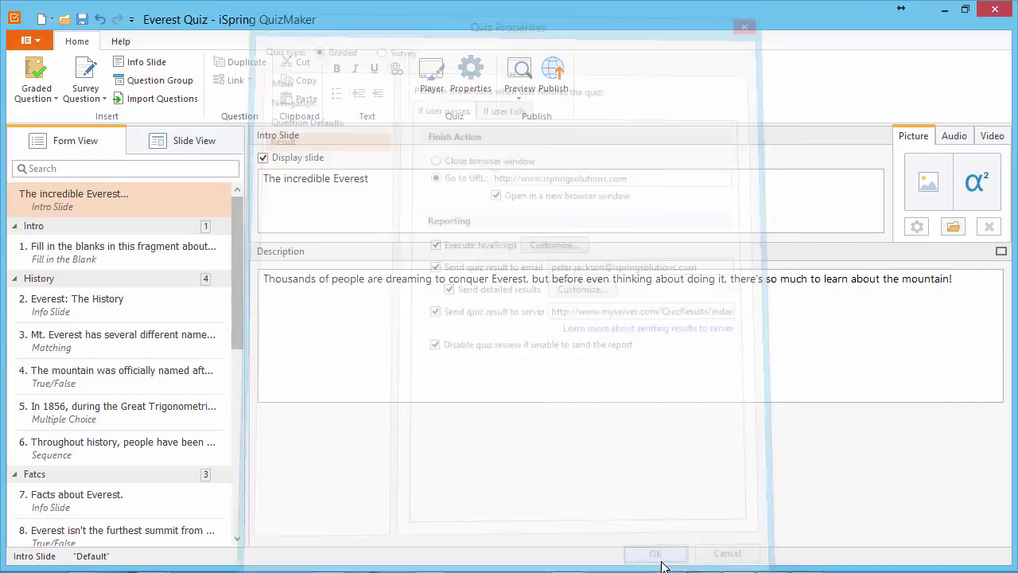